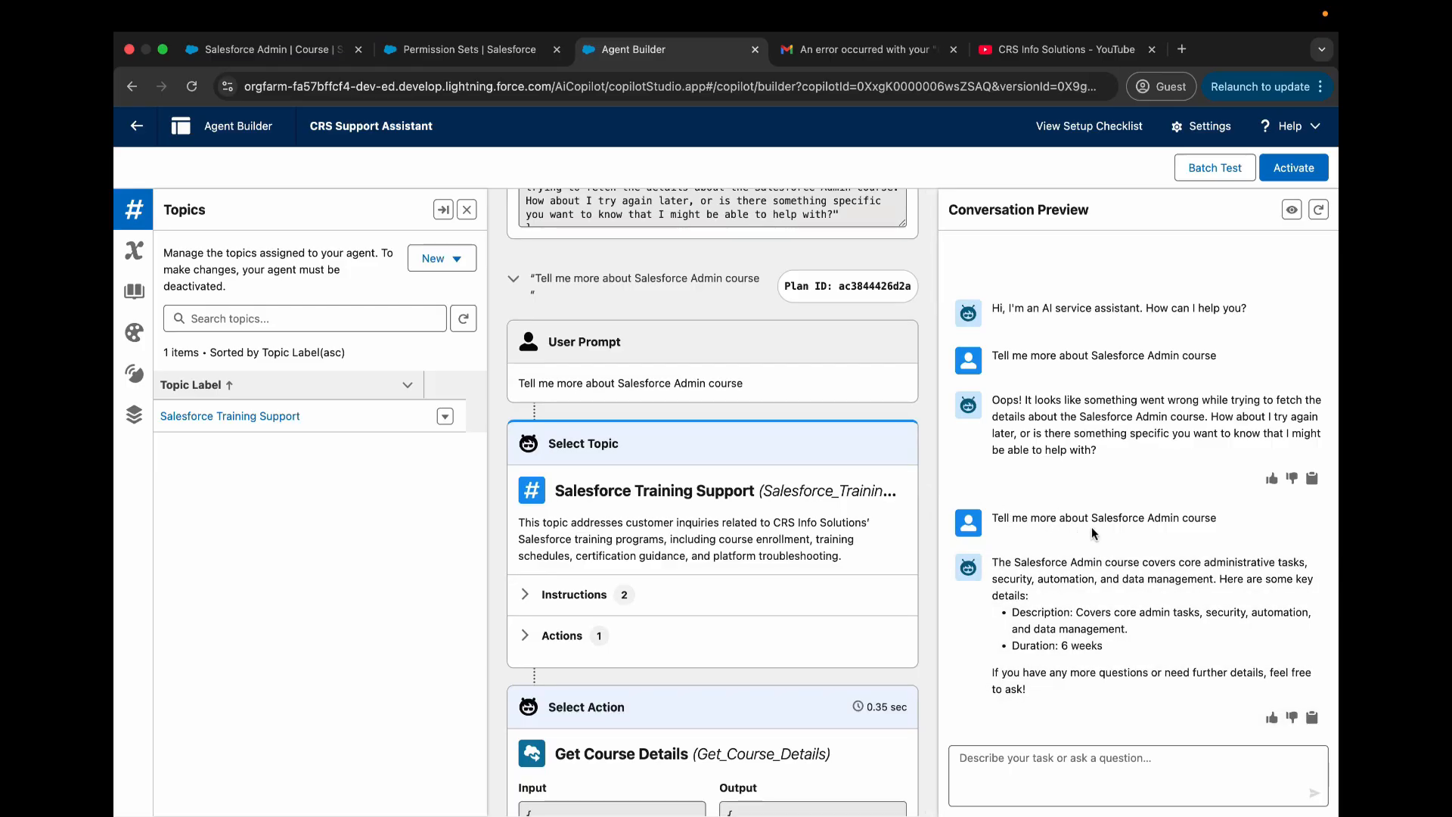
- Ask the agent in the conversation preview "Is there available sessions for the next week?"
scroll(851, 525, down, 2)
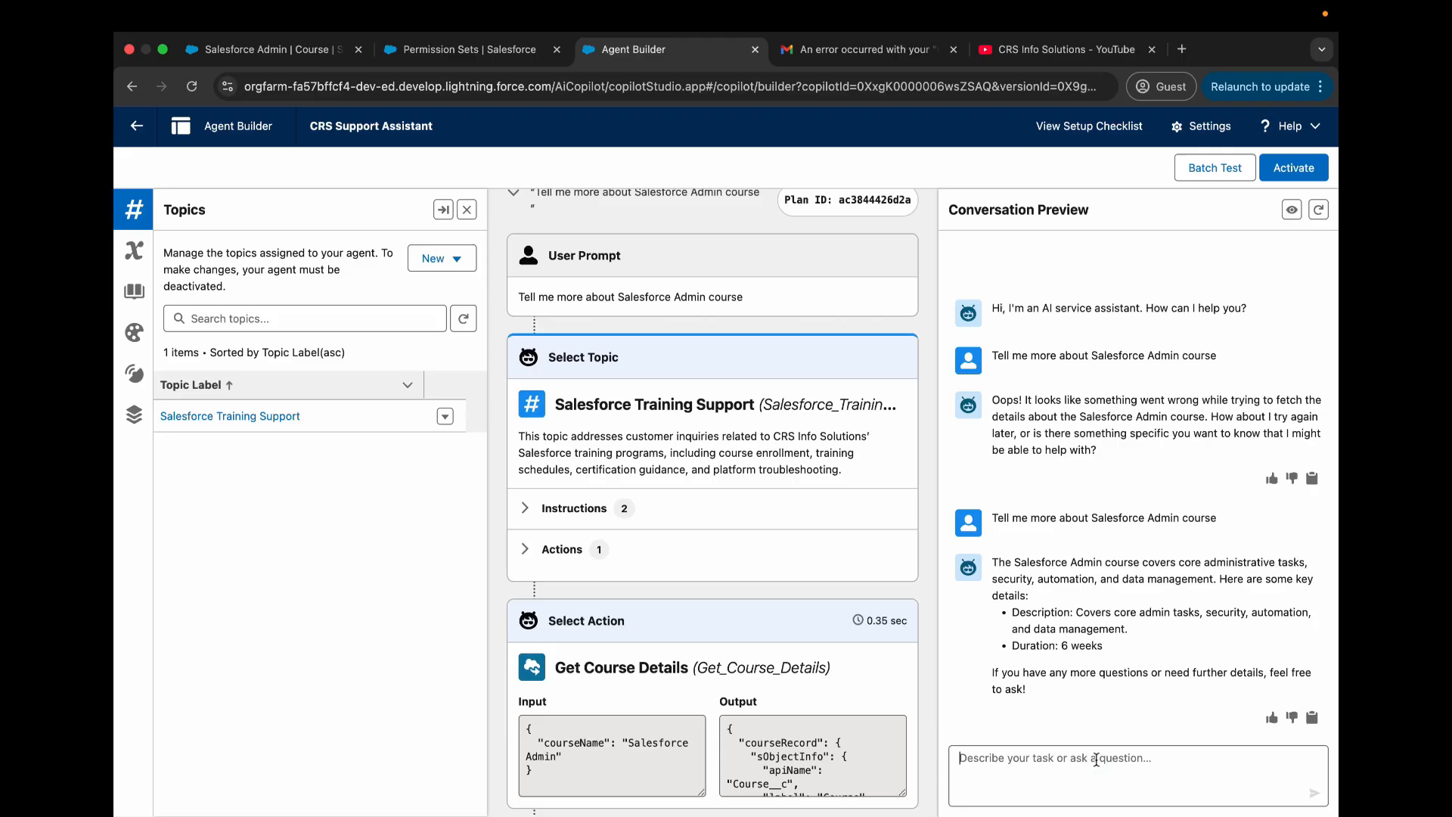
text(Is there availab)
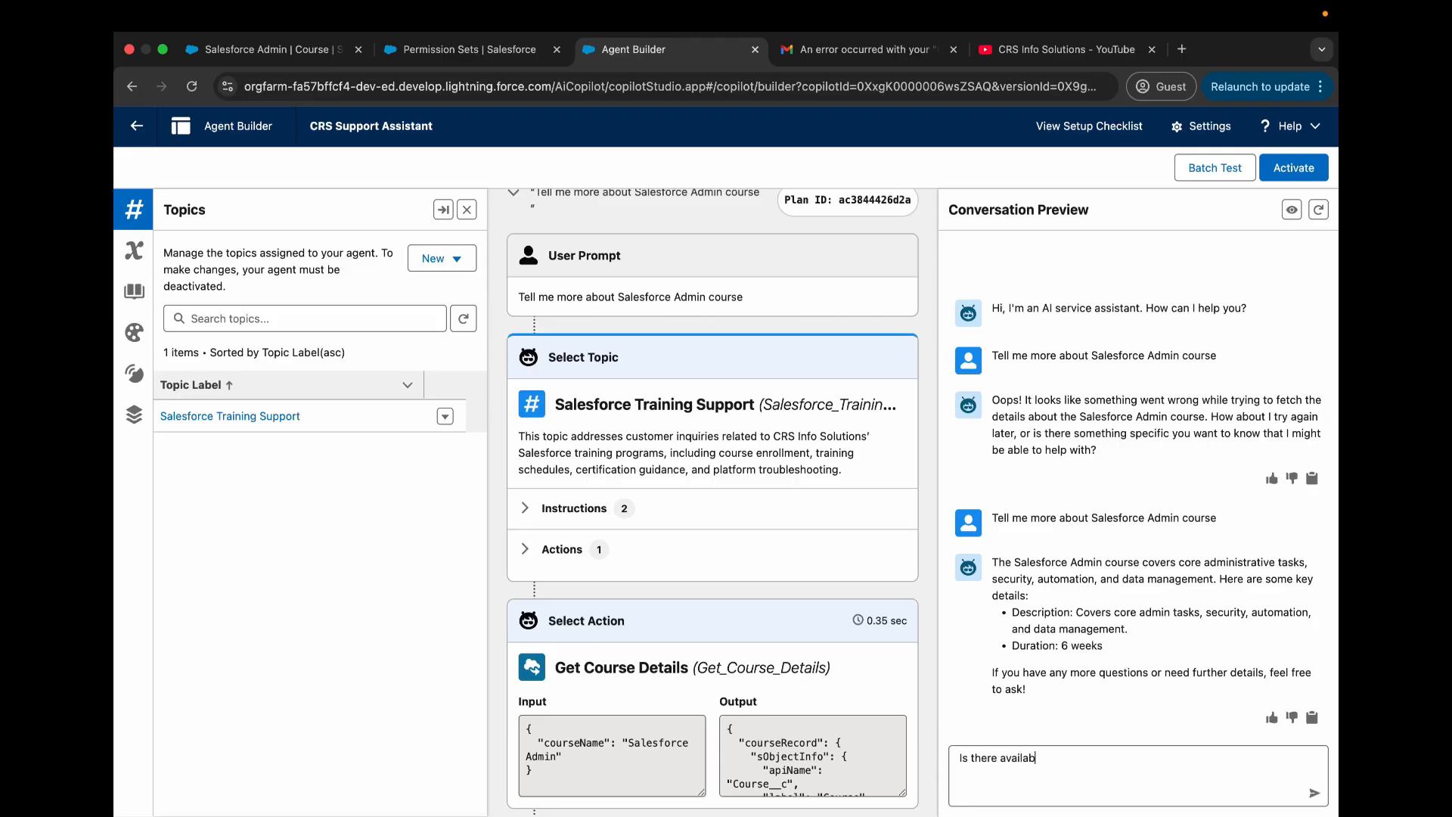
text(le sessions for the next week?)
key(Return)
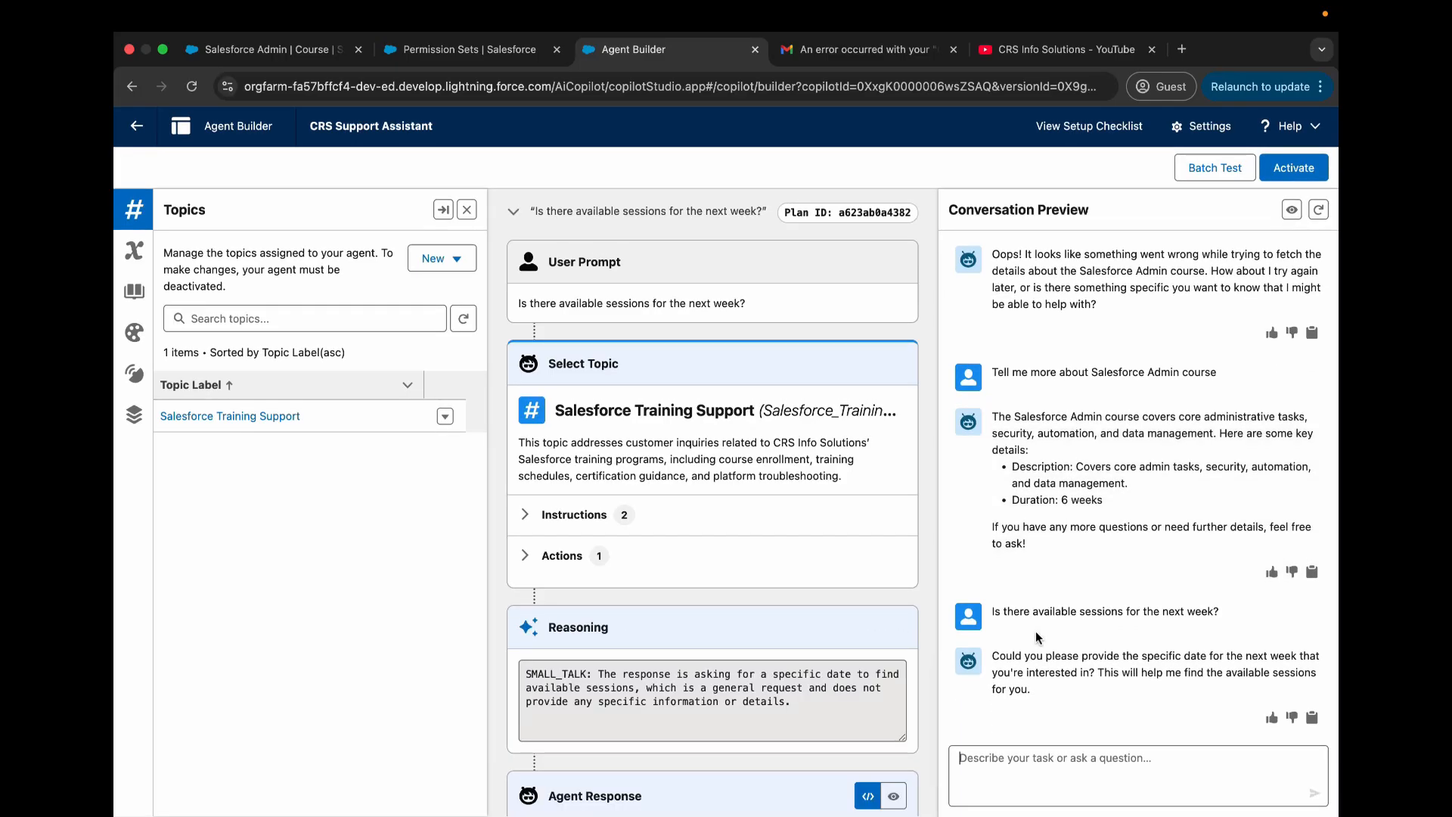
- Examine the plan trace for the sessions question, covering the user prompt, selected topic, reasoning and agent response
scroll(684, 593, down, 3)
scroll(685, 594, up, 8)
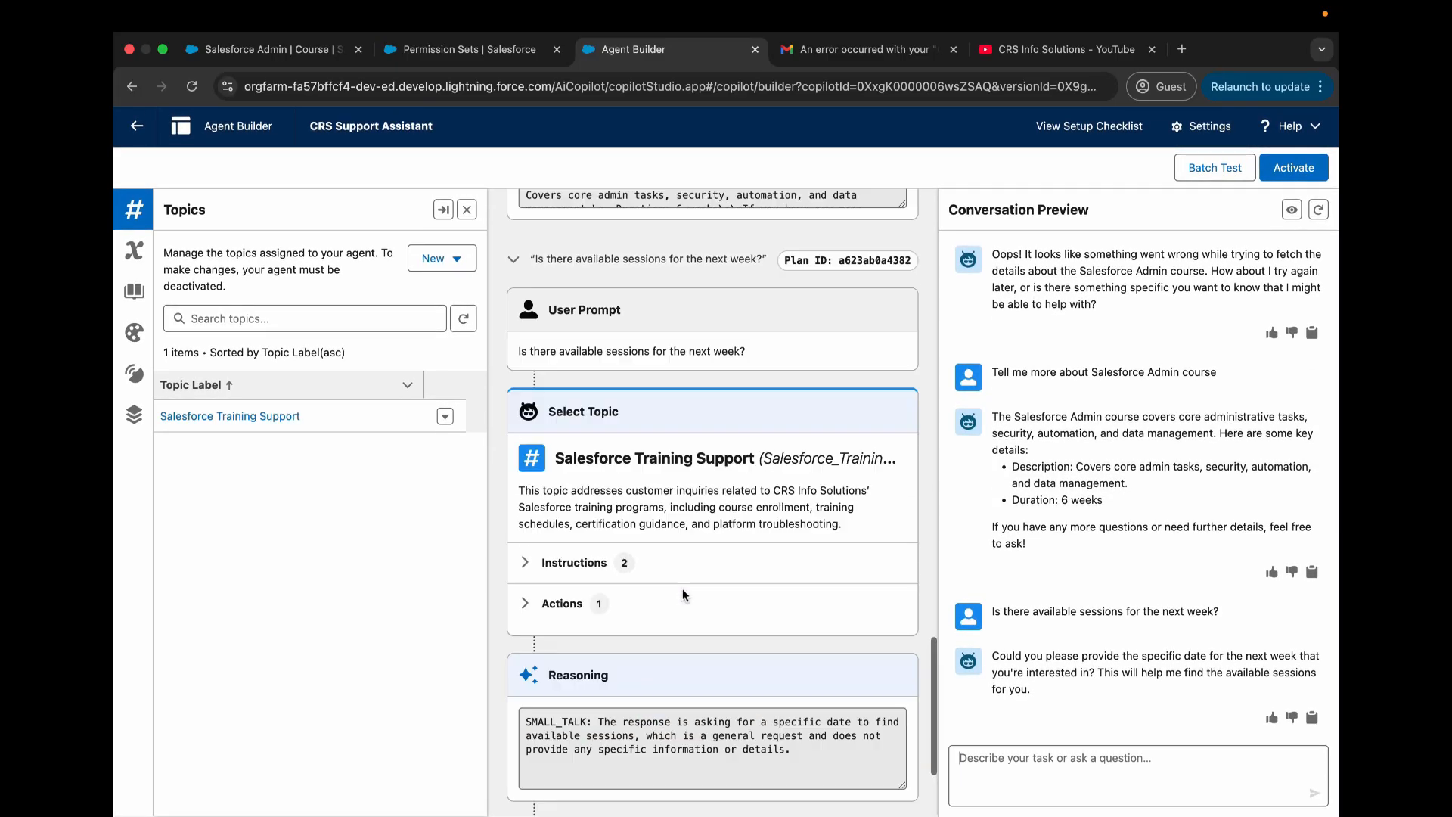
scroll(684, 595, up, 10)
scroll(684, 596, down, 20)
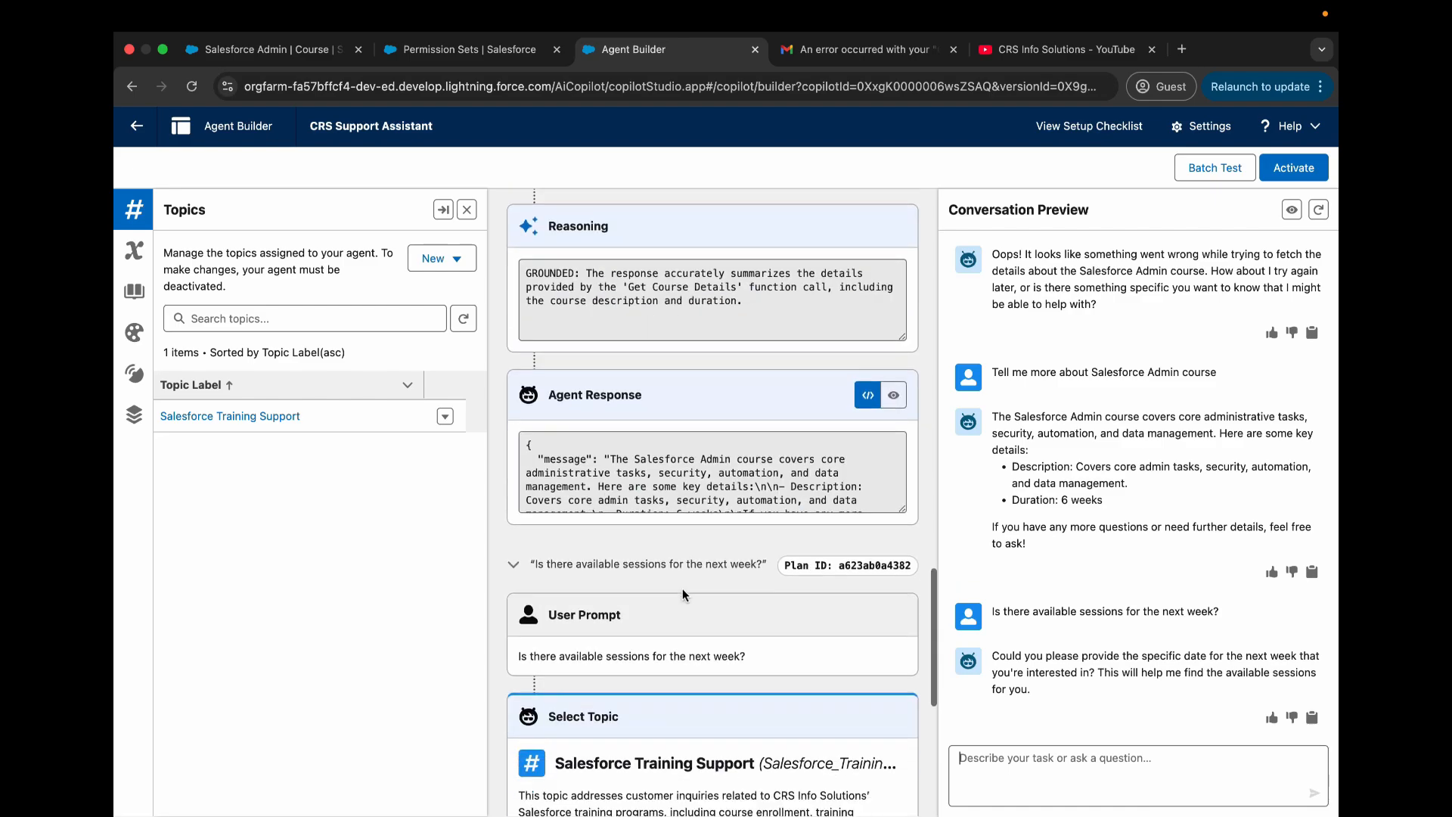
scroll(683, 596, up, 5)
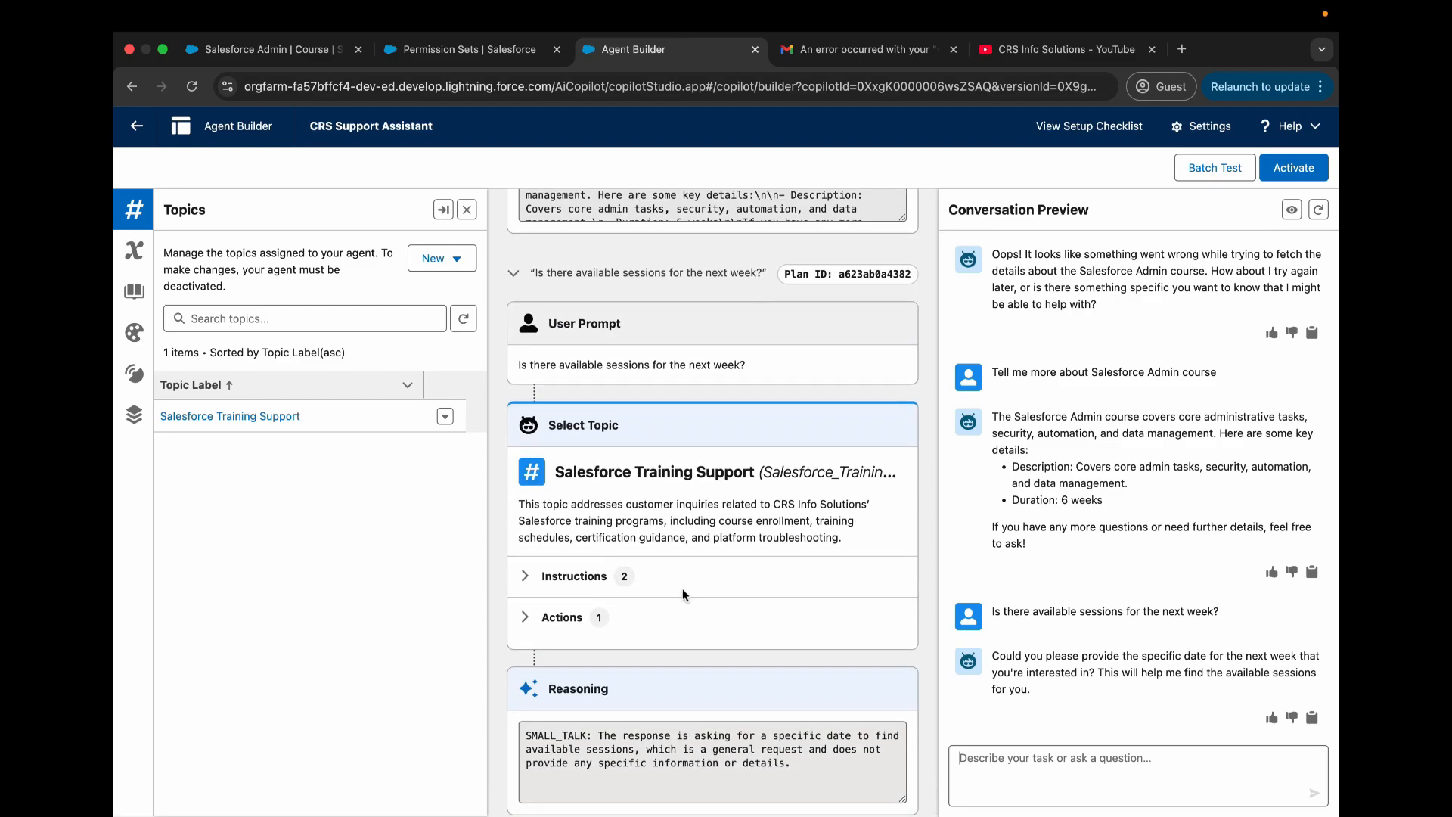
scroll(683, 595, down, 4)
scroll(683, 595, up, 1)
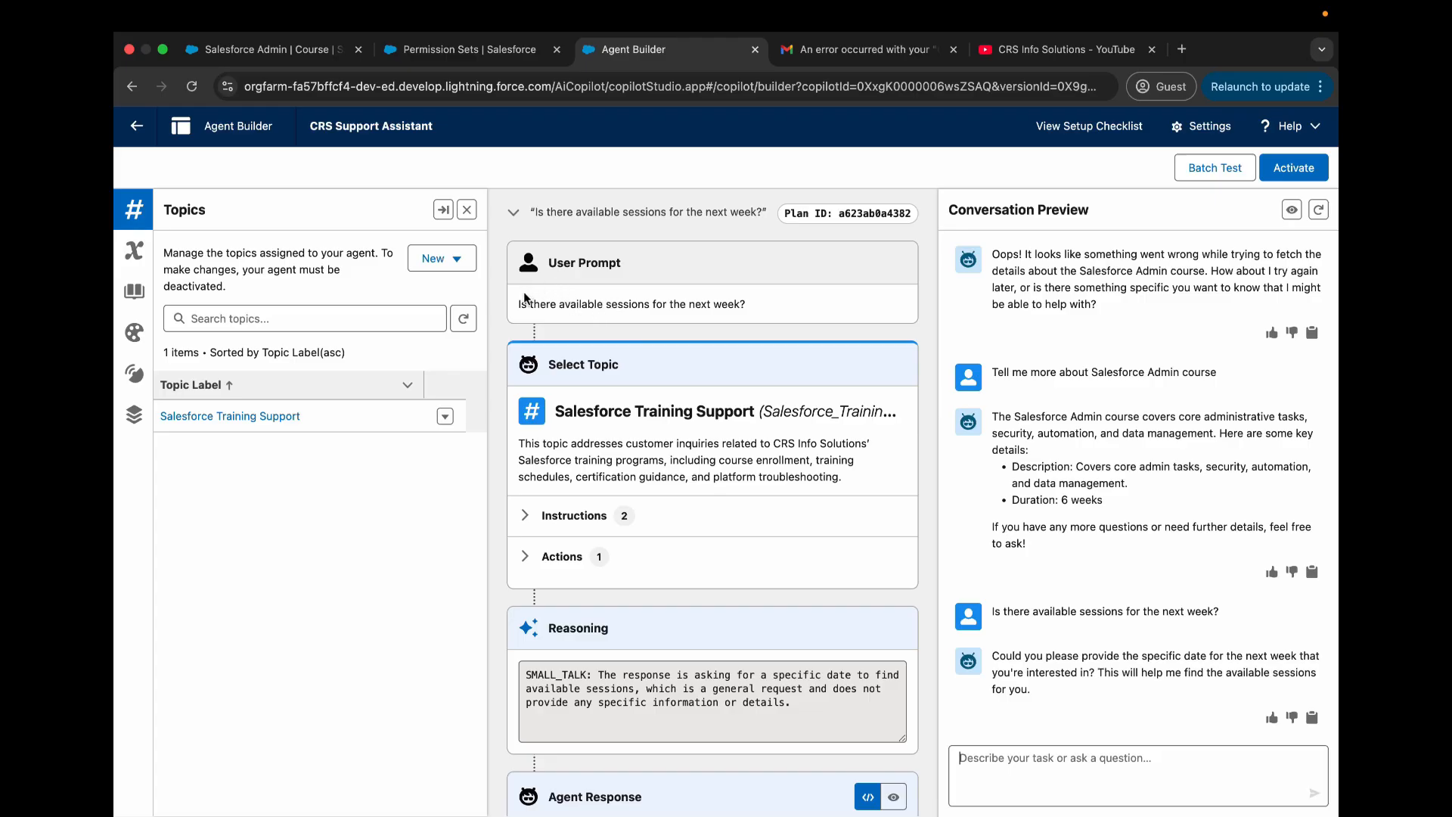
drag(519, 303, 747, 304)
scroll(821, 327, down, 3)
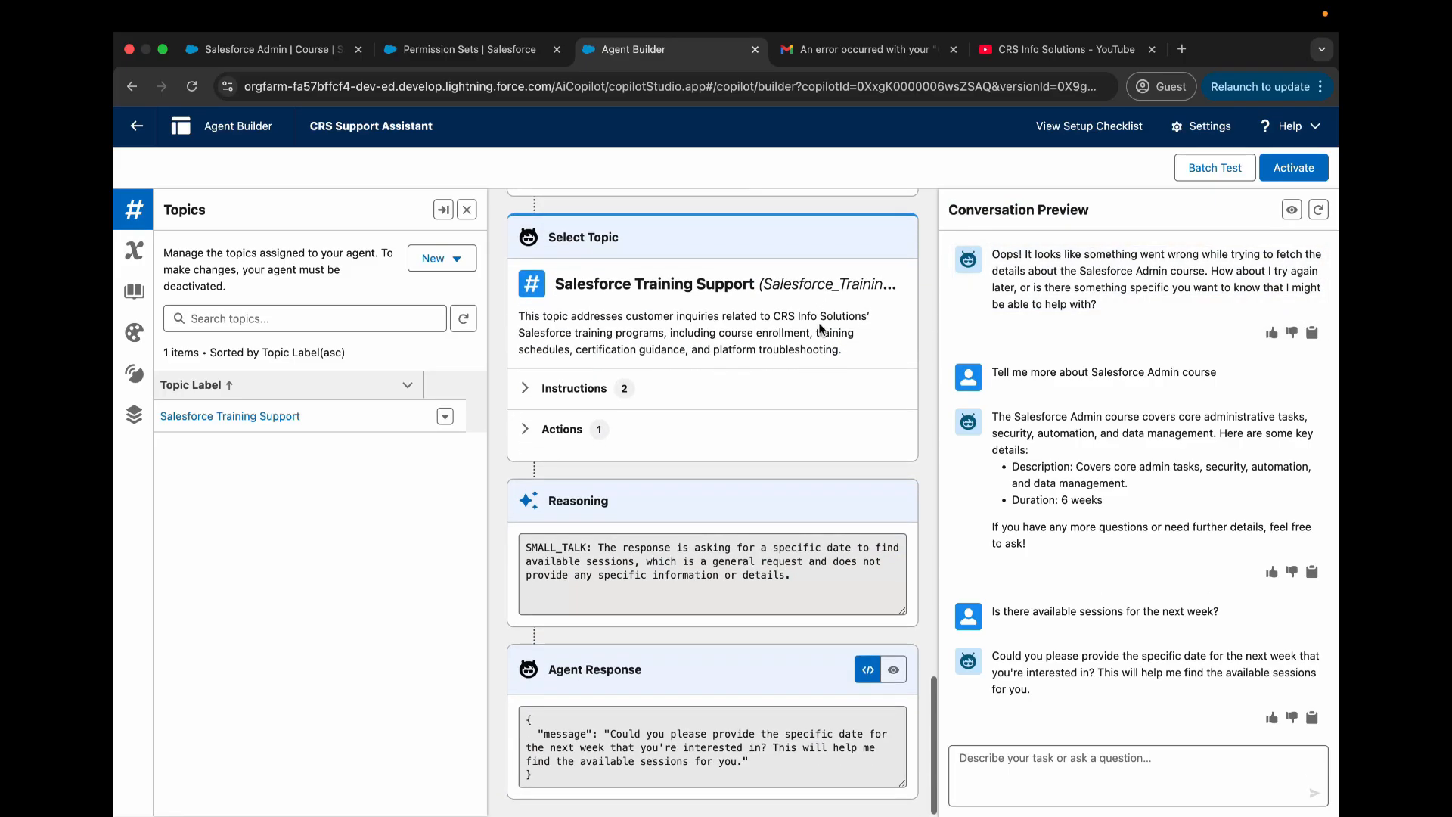
scroll(623, 289, up, 2)
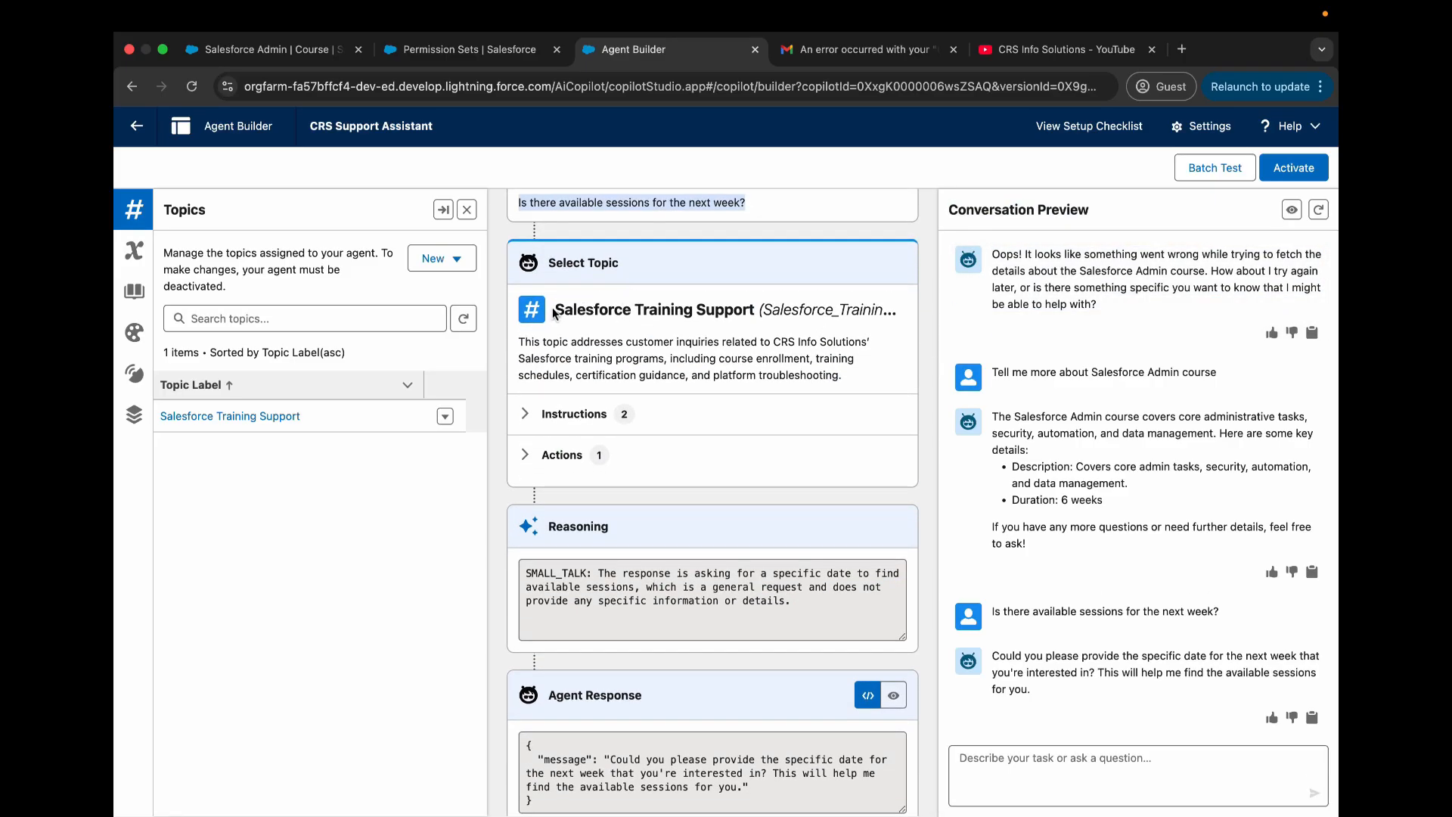
drag(553, 313, 752, 312)
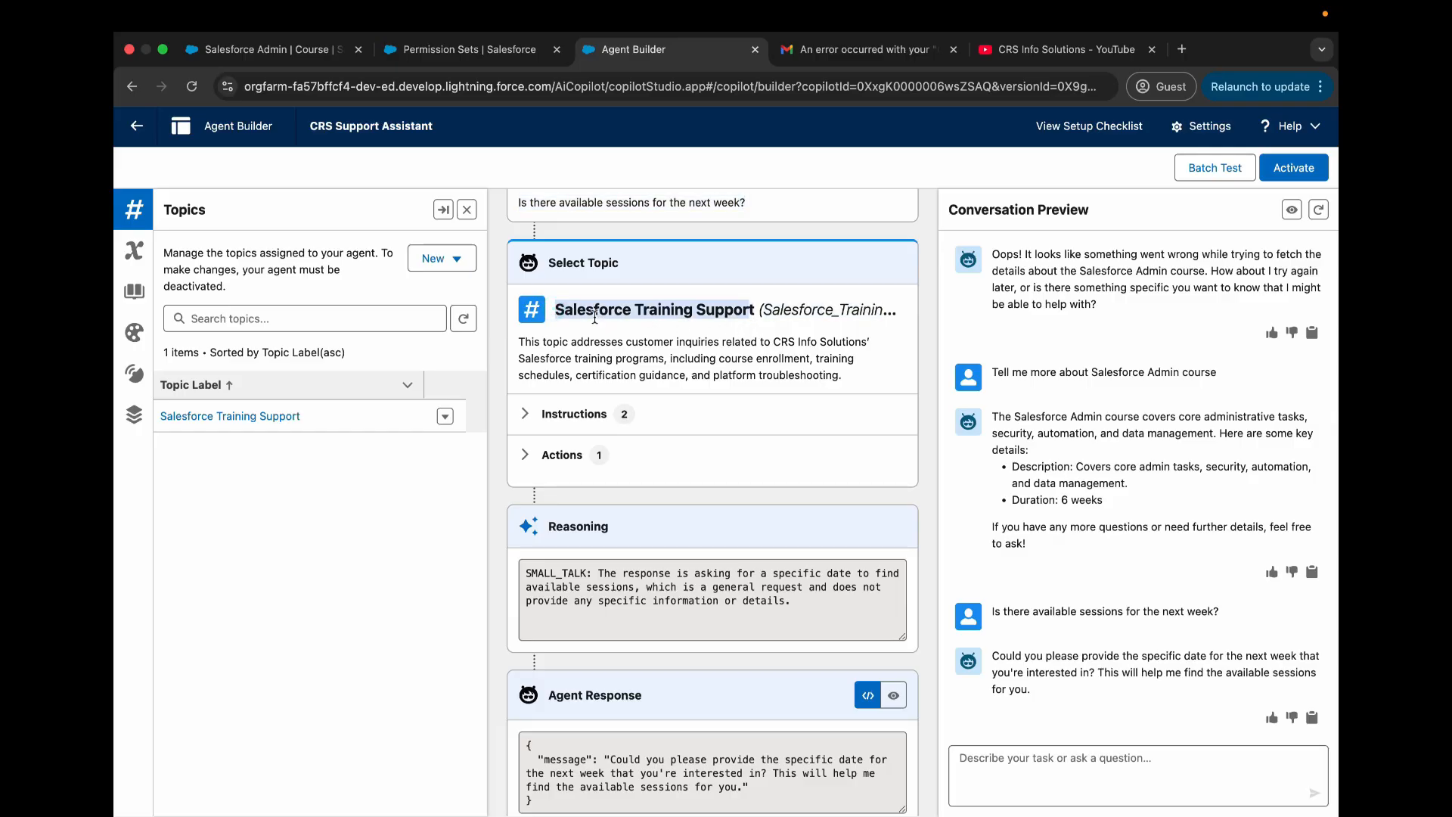
scroll(698, 346, down, 1)
click(705, 329)
- Expand the selected topic's instructions in the plan trace to read them, and collapse them again
scroll(707, 328, down, 1)
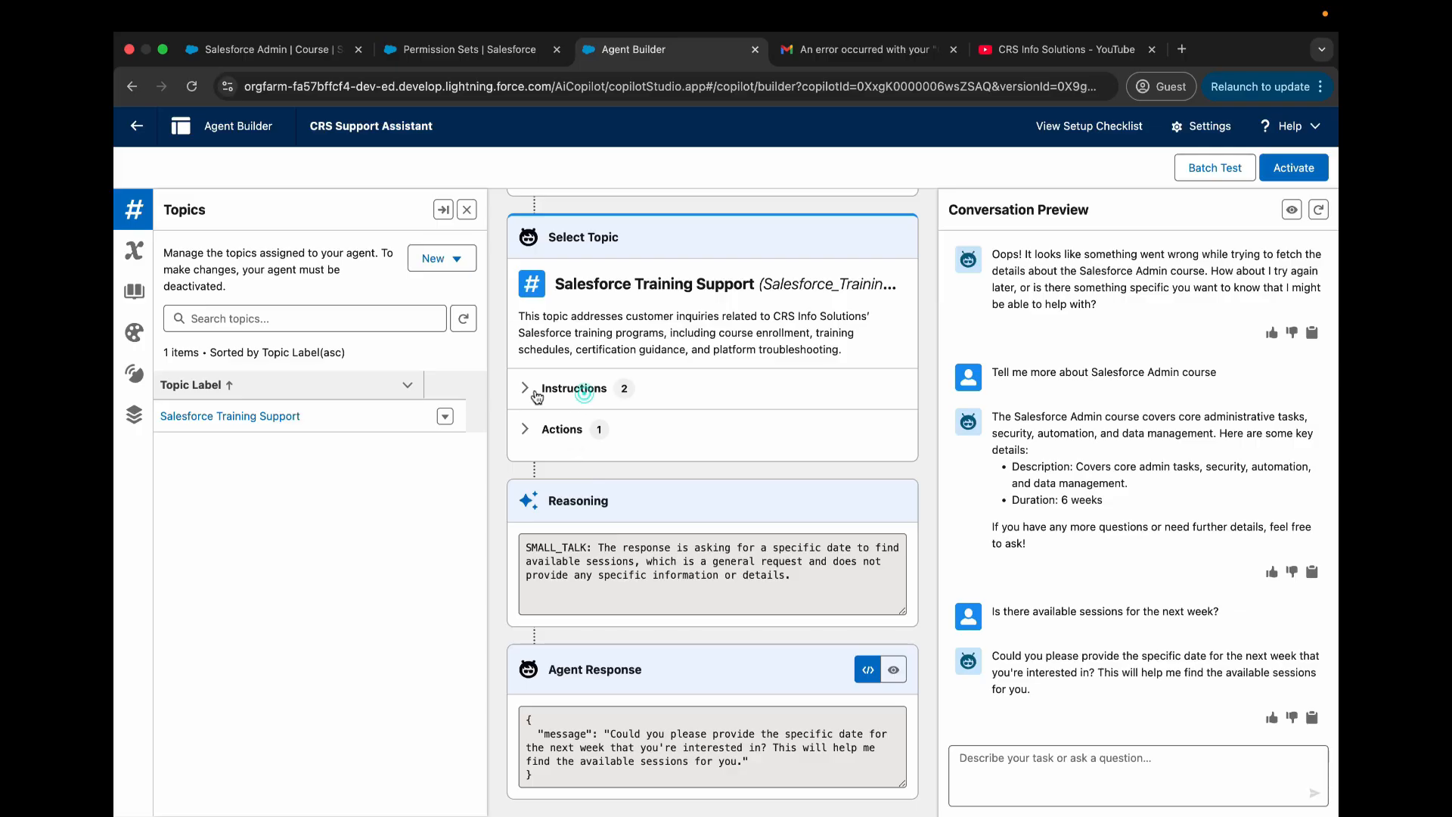
click(525, 388)
scroll(724, 477, down, 1)
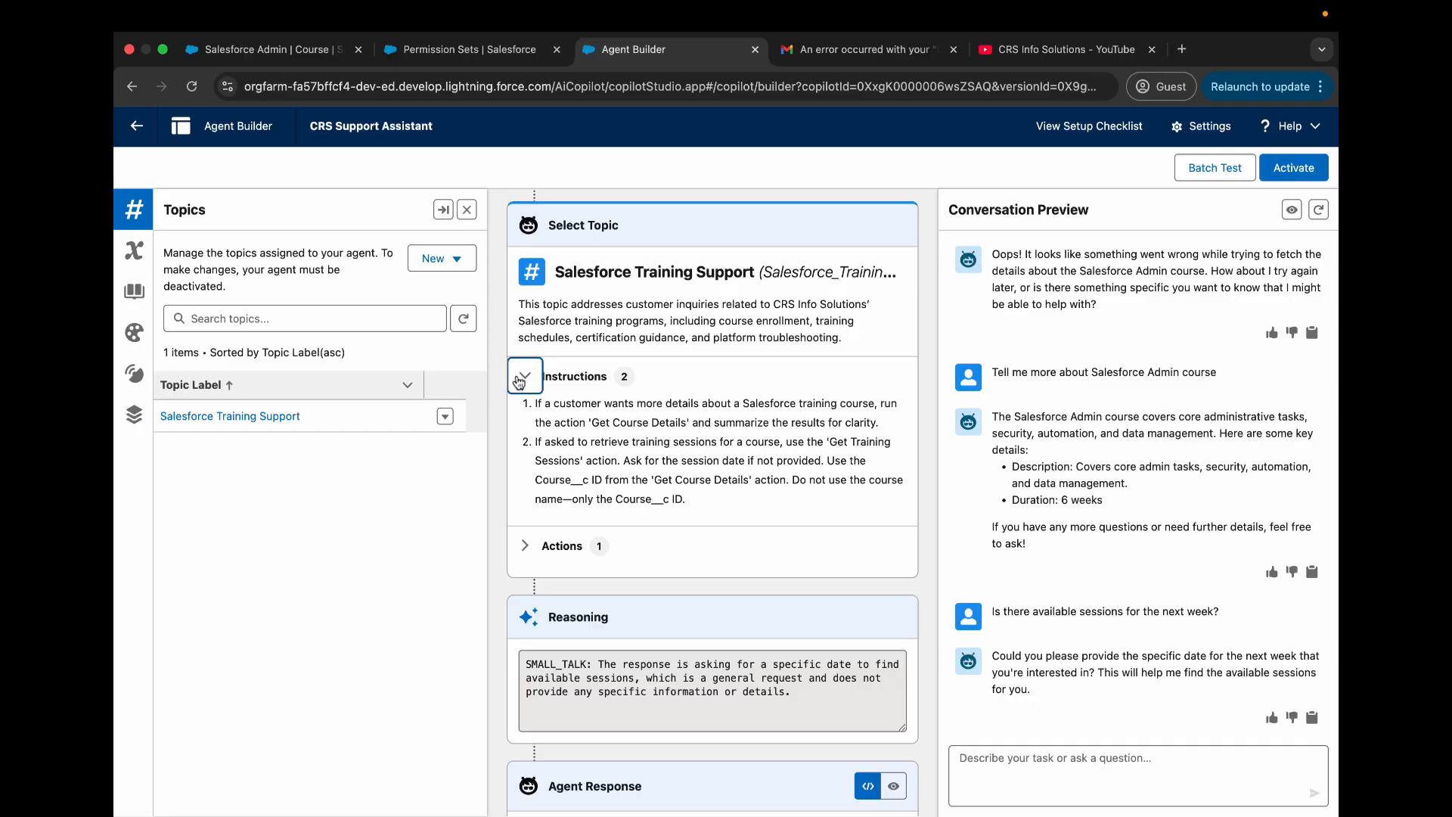
click(525, 376)
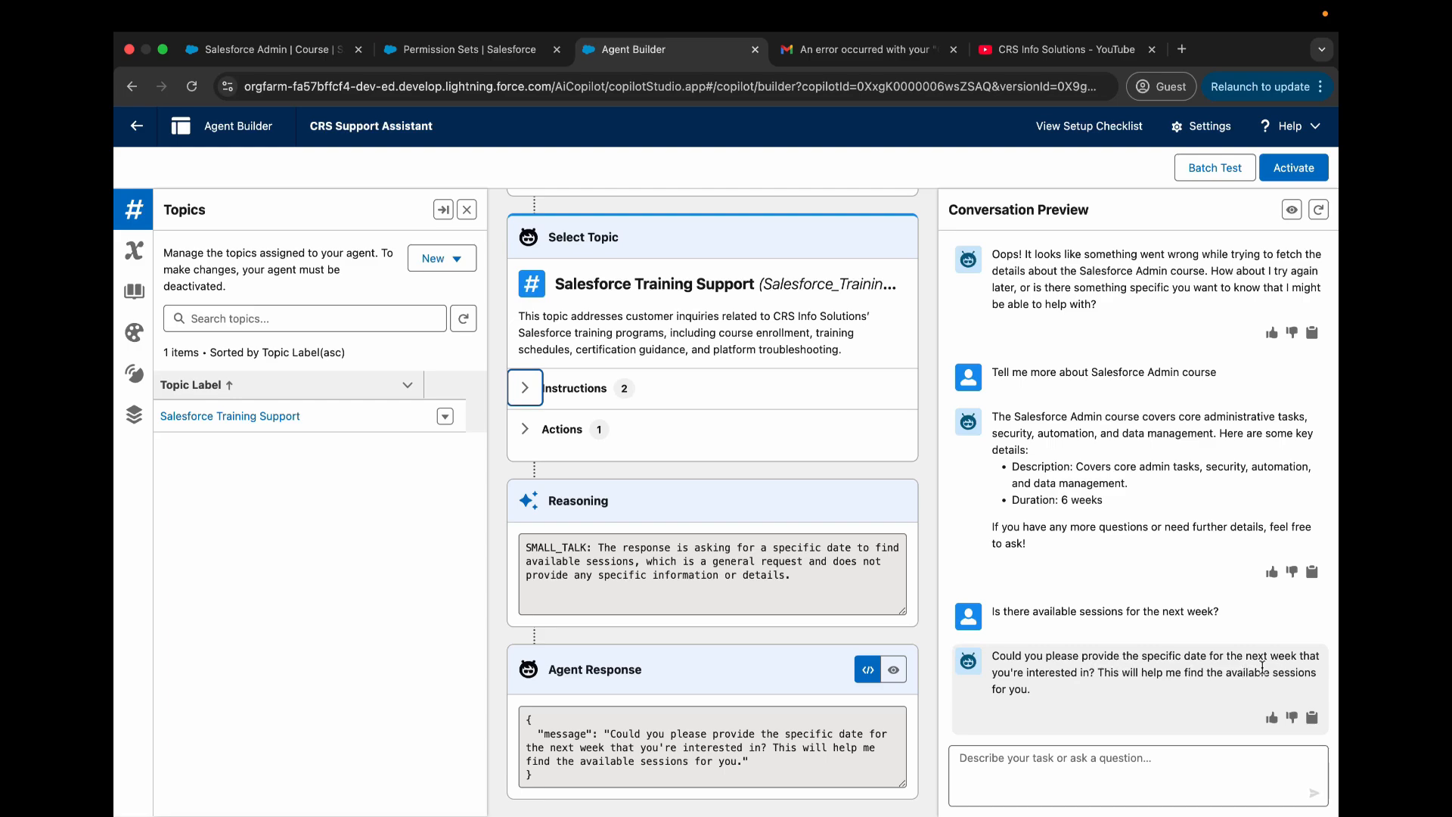
- Reply to the agent's date question with "March 20th"
click(1085, 763)
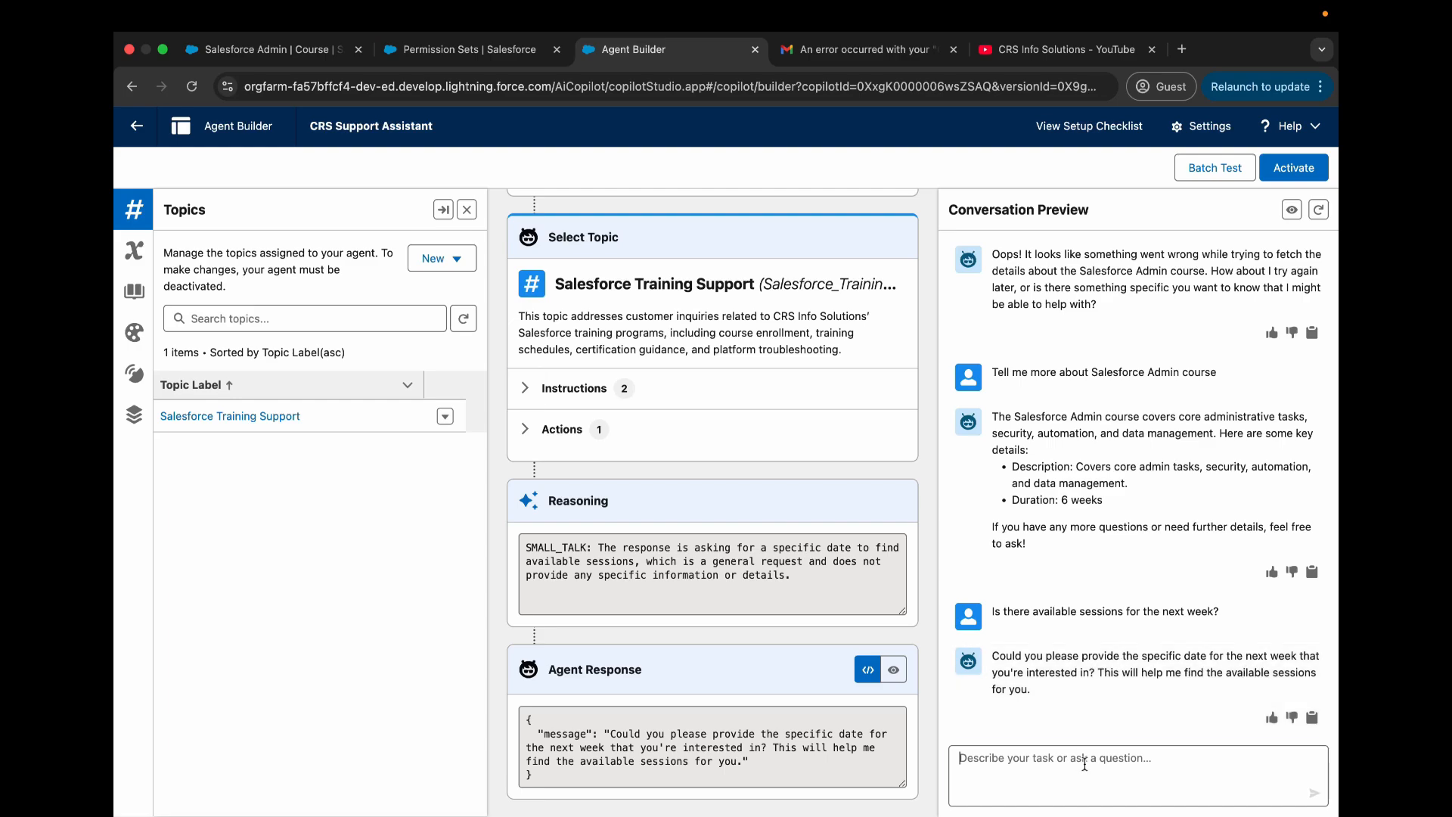
text(March 20th)
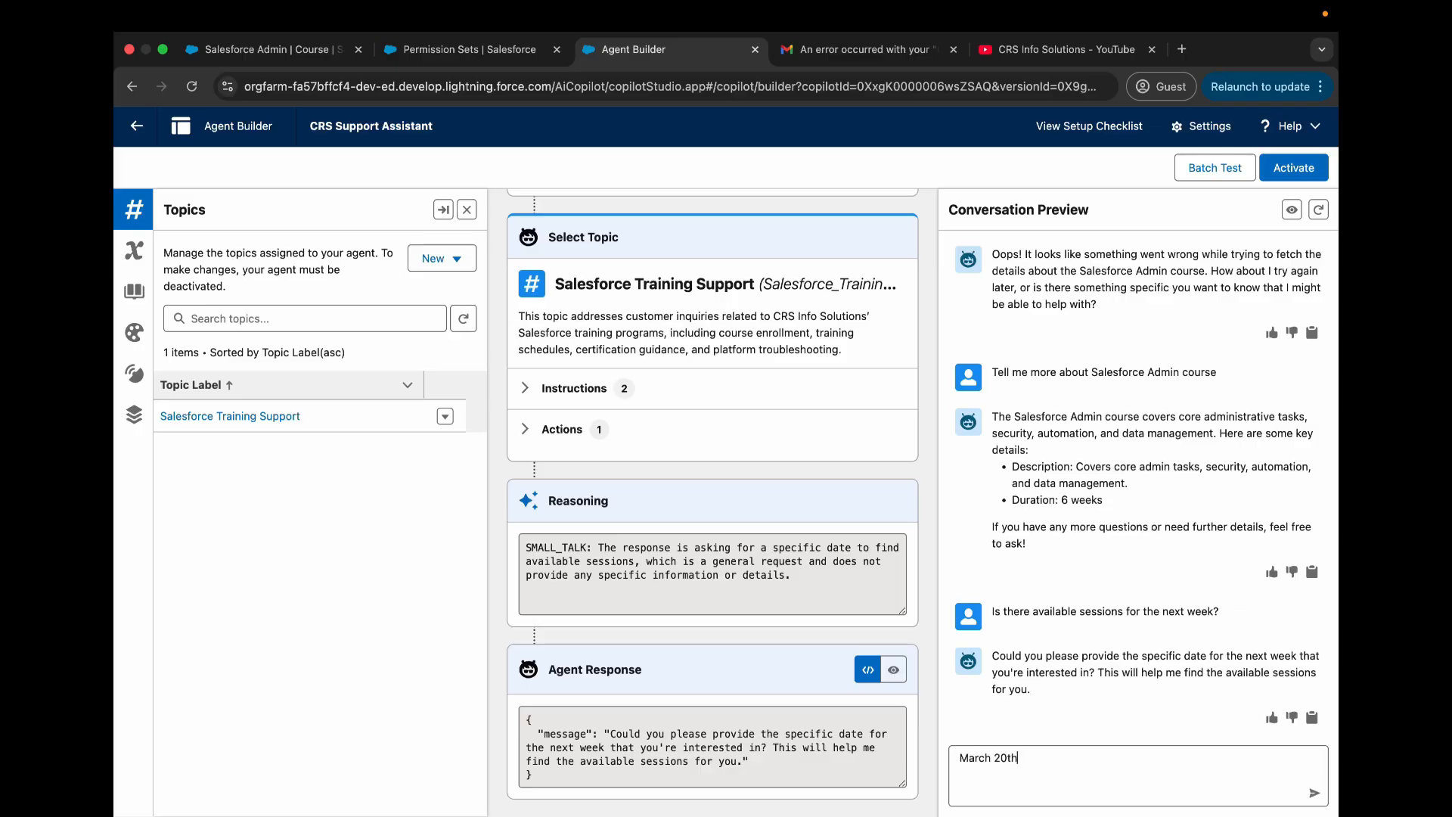
key(Return)
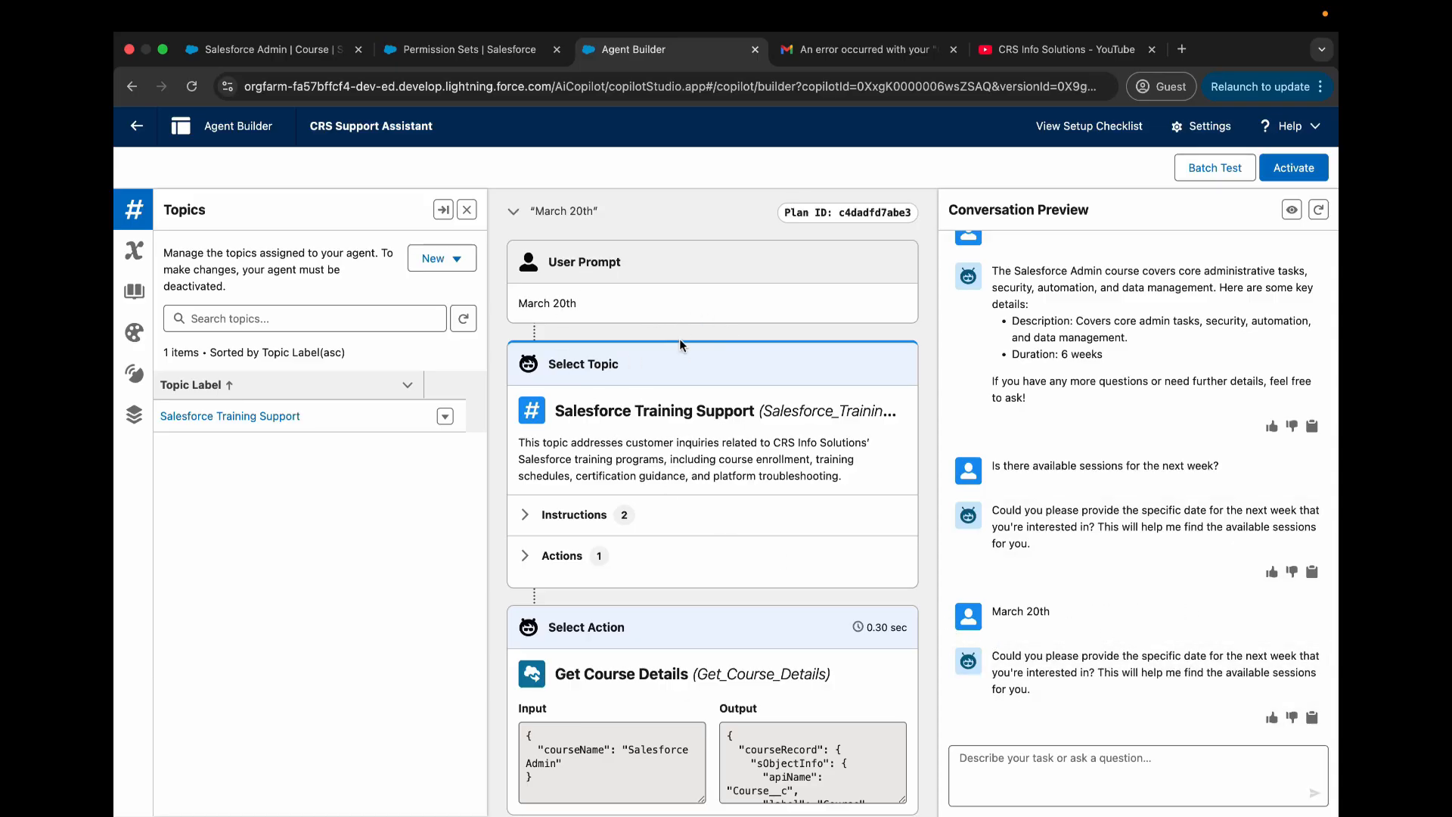
- Examine the plan trace for the March 20th reply, including the selected topic, Get Course Details inputs and outputs, reasoning and response
scroll(560, 306, down, 2)
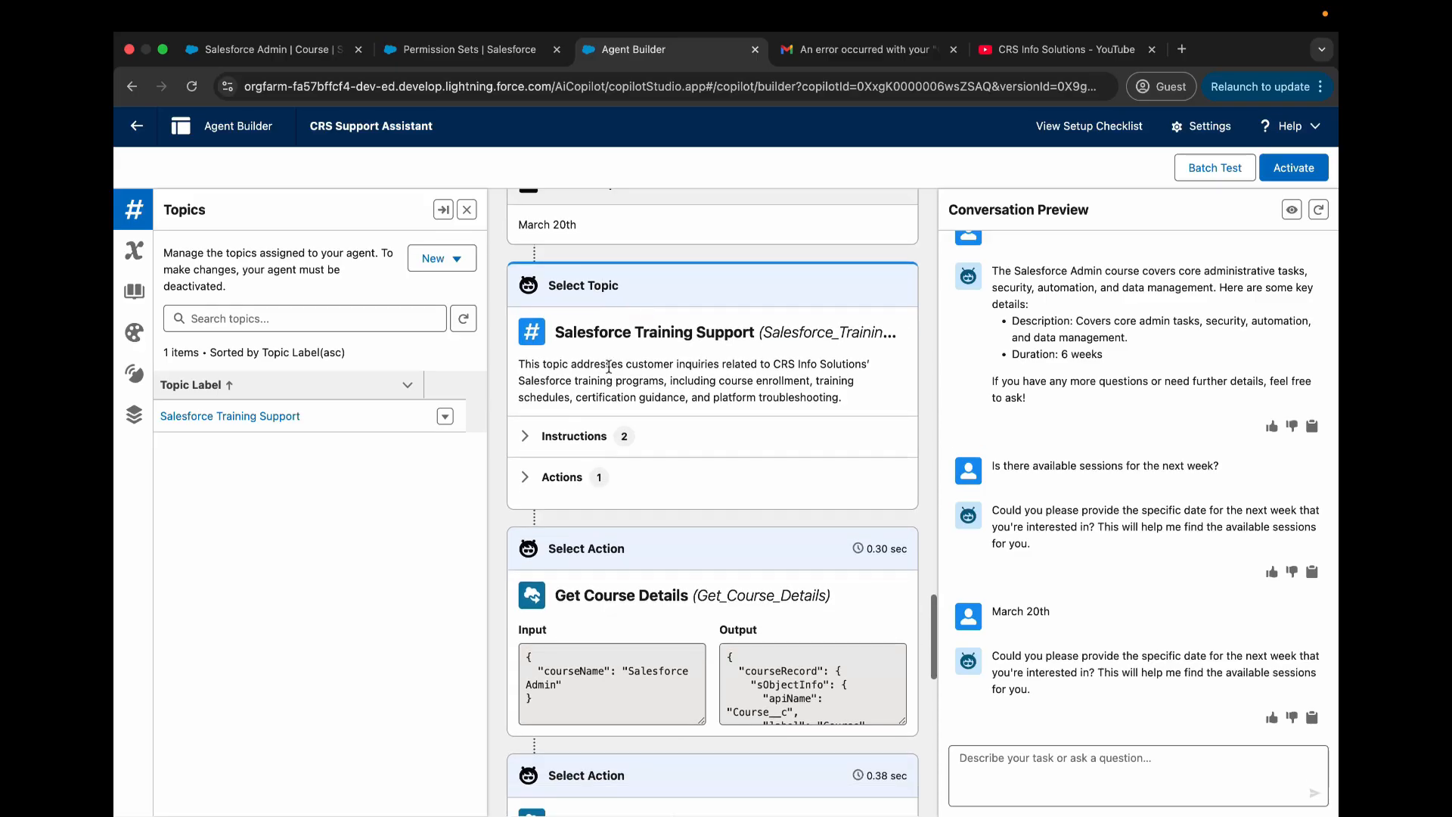
drag(551, 328, 819, 397)
scroll(657, 350, down, 5)
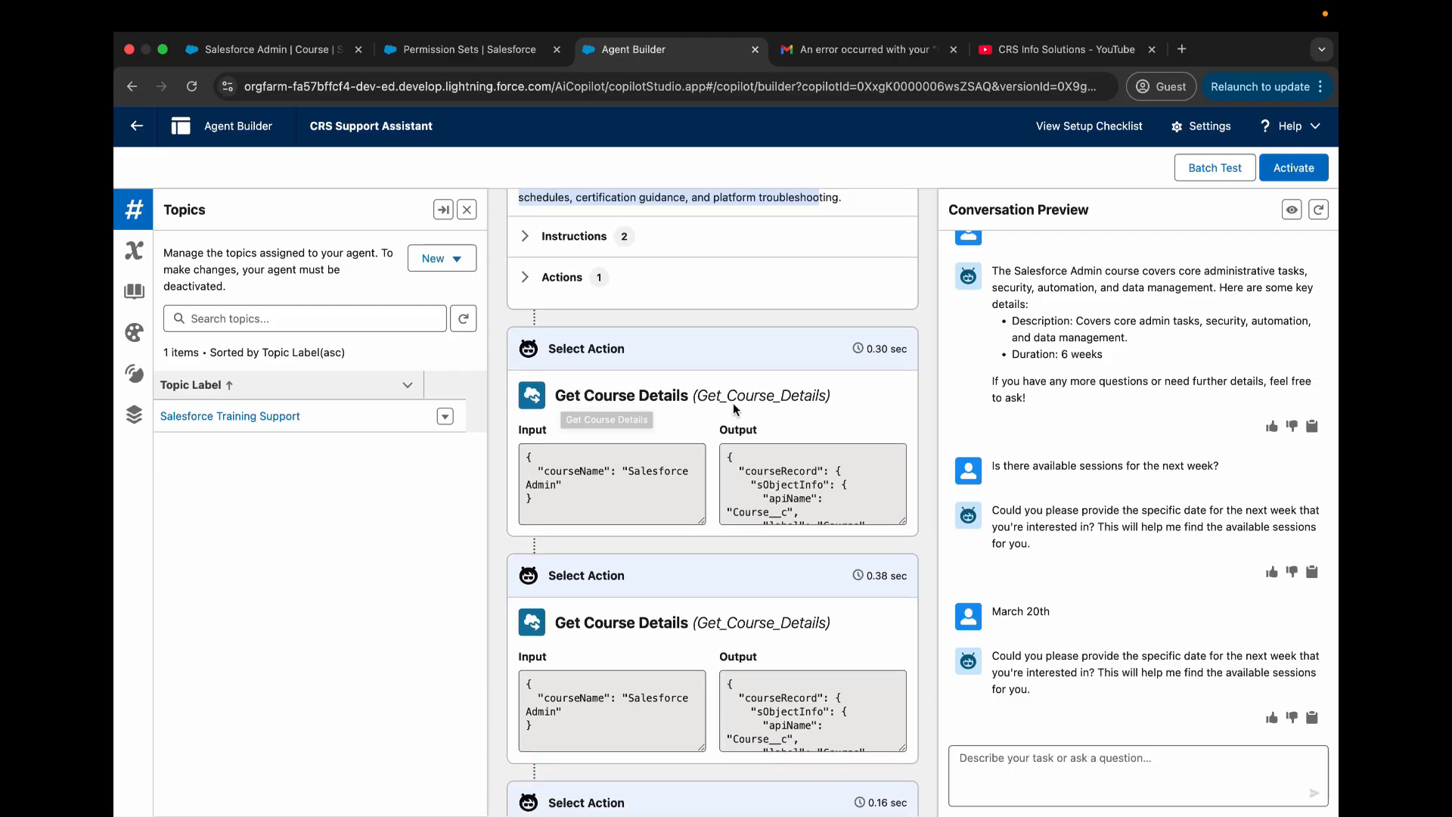
scroll(733, 406, down, 1)
scroll(792, 429, down, 3)
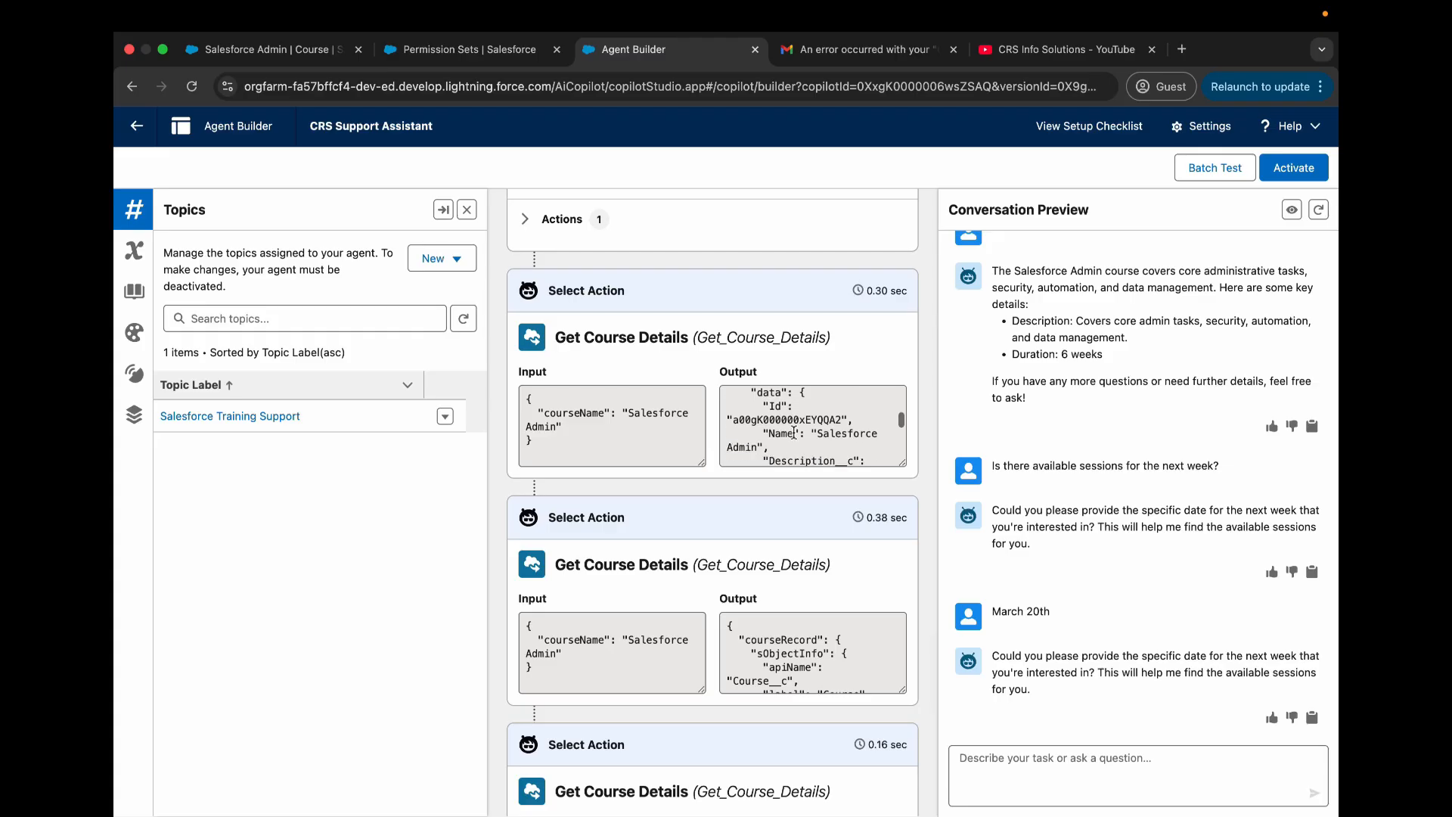
scroll(793, 431, down, 3)
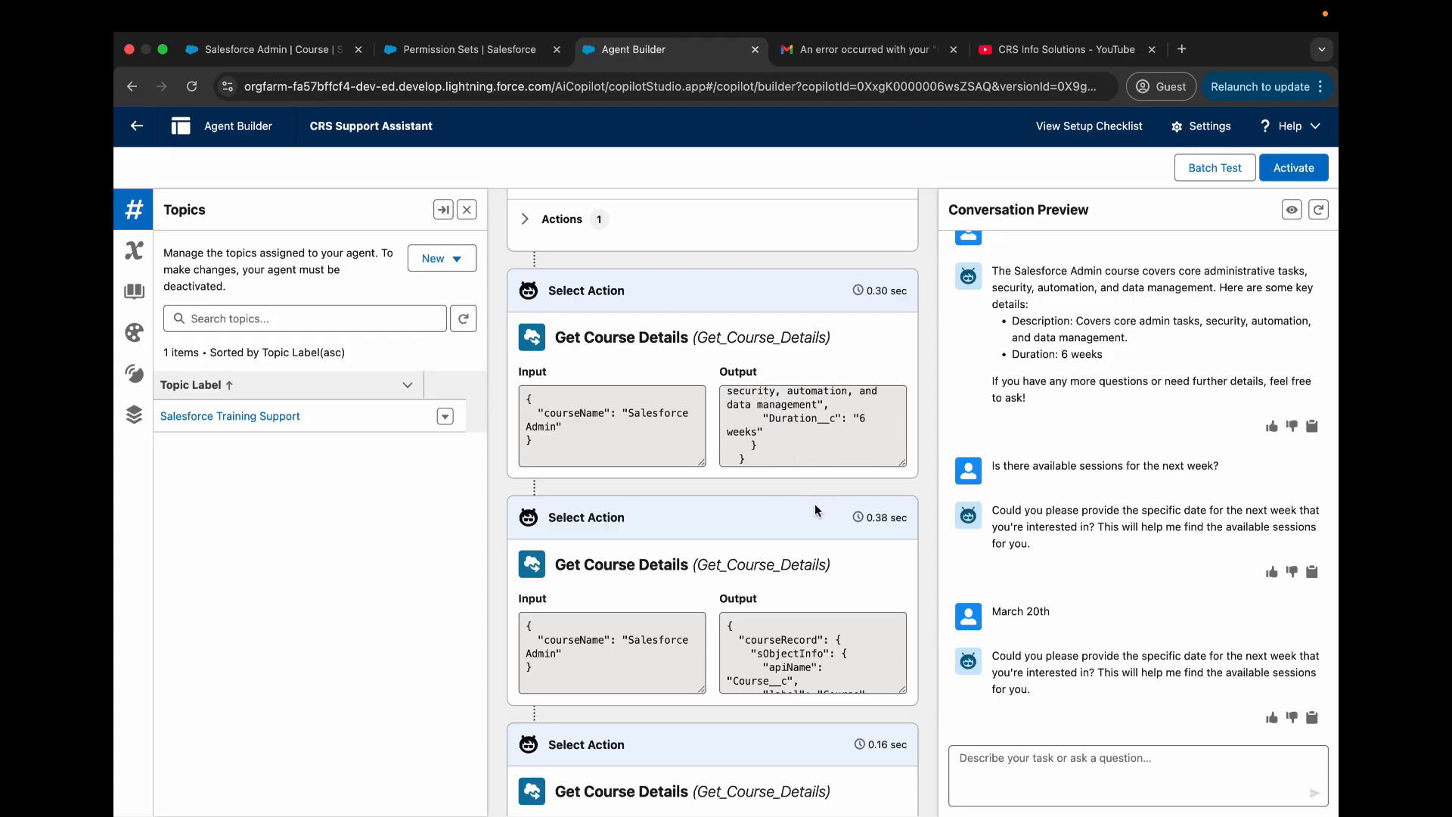
scroll(815, 511, down, 3)
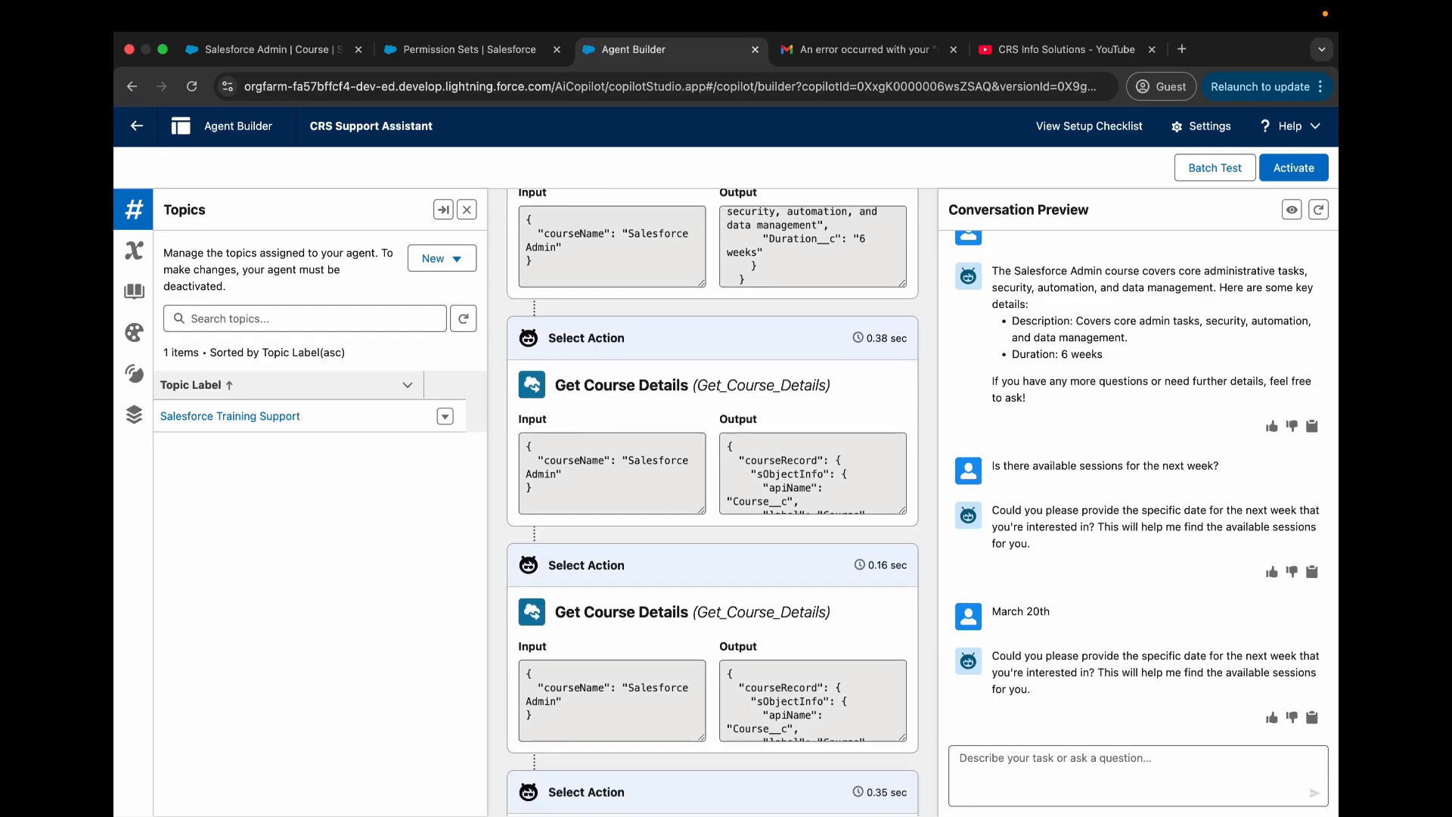
scroll(768, 469, down, 3)
scroll(711, 537, down, 3)
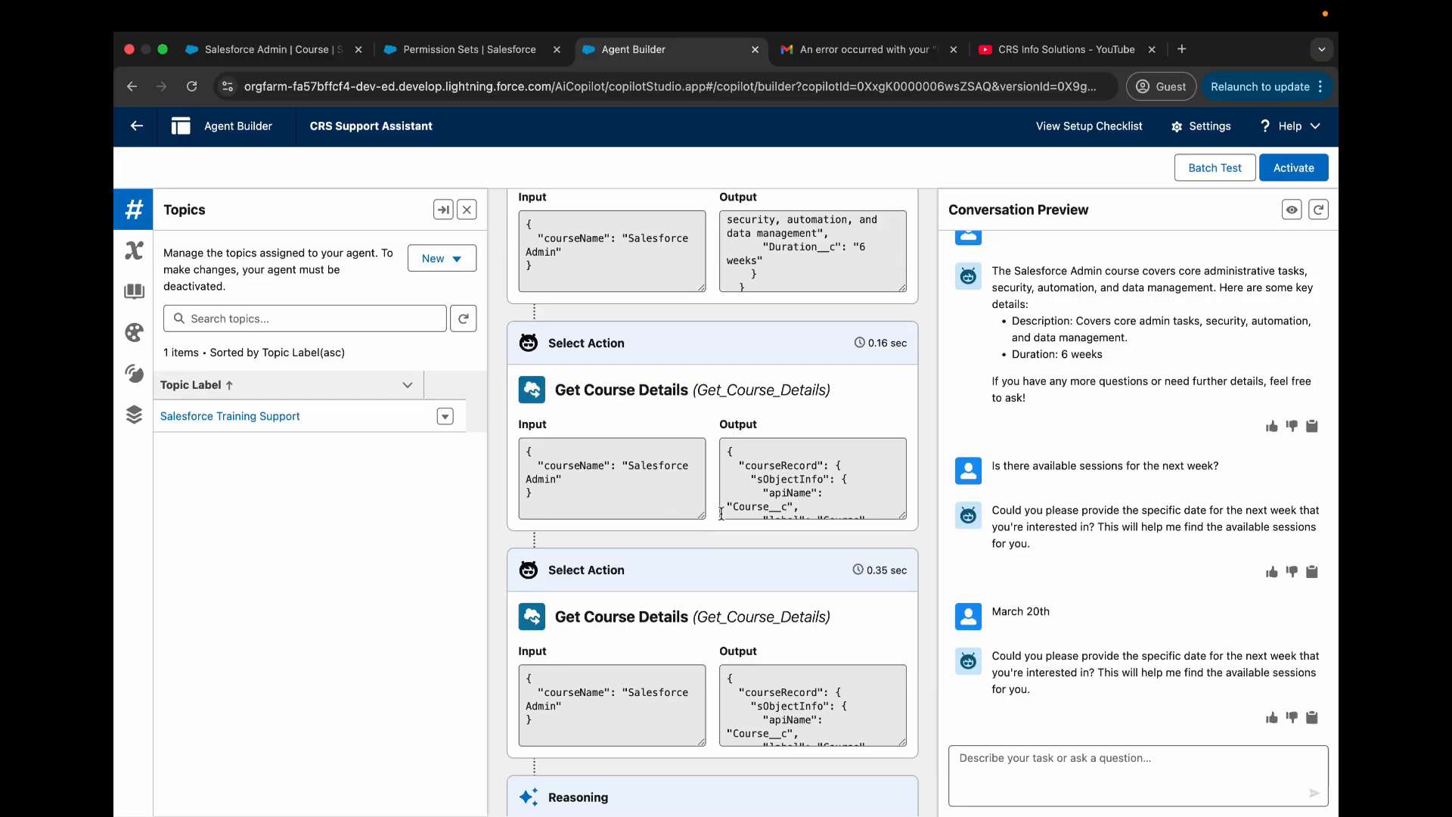
scroll(771, 552, down, 3)
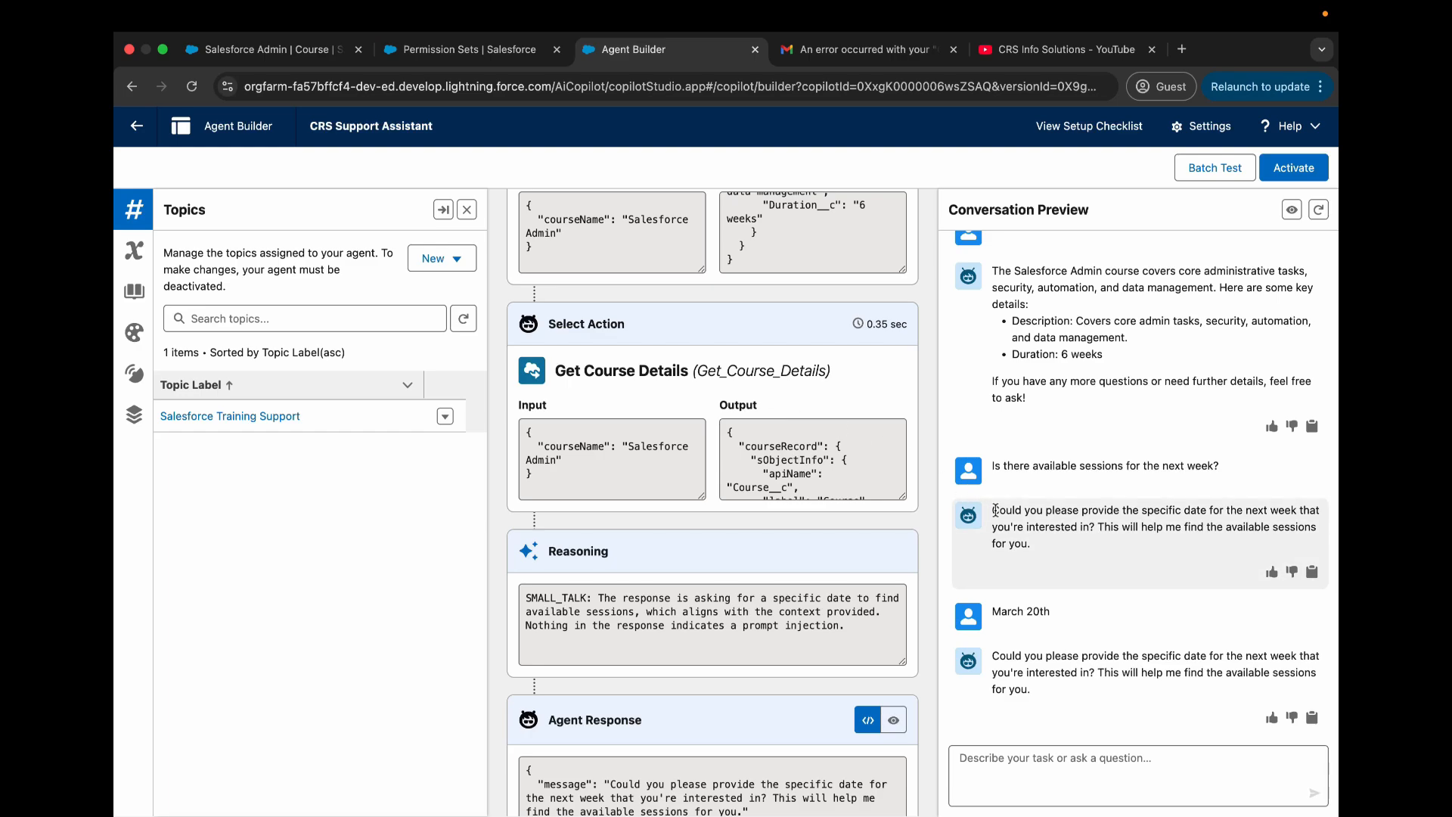
scroll(727, 484, down, 1)
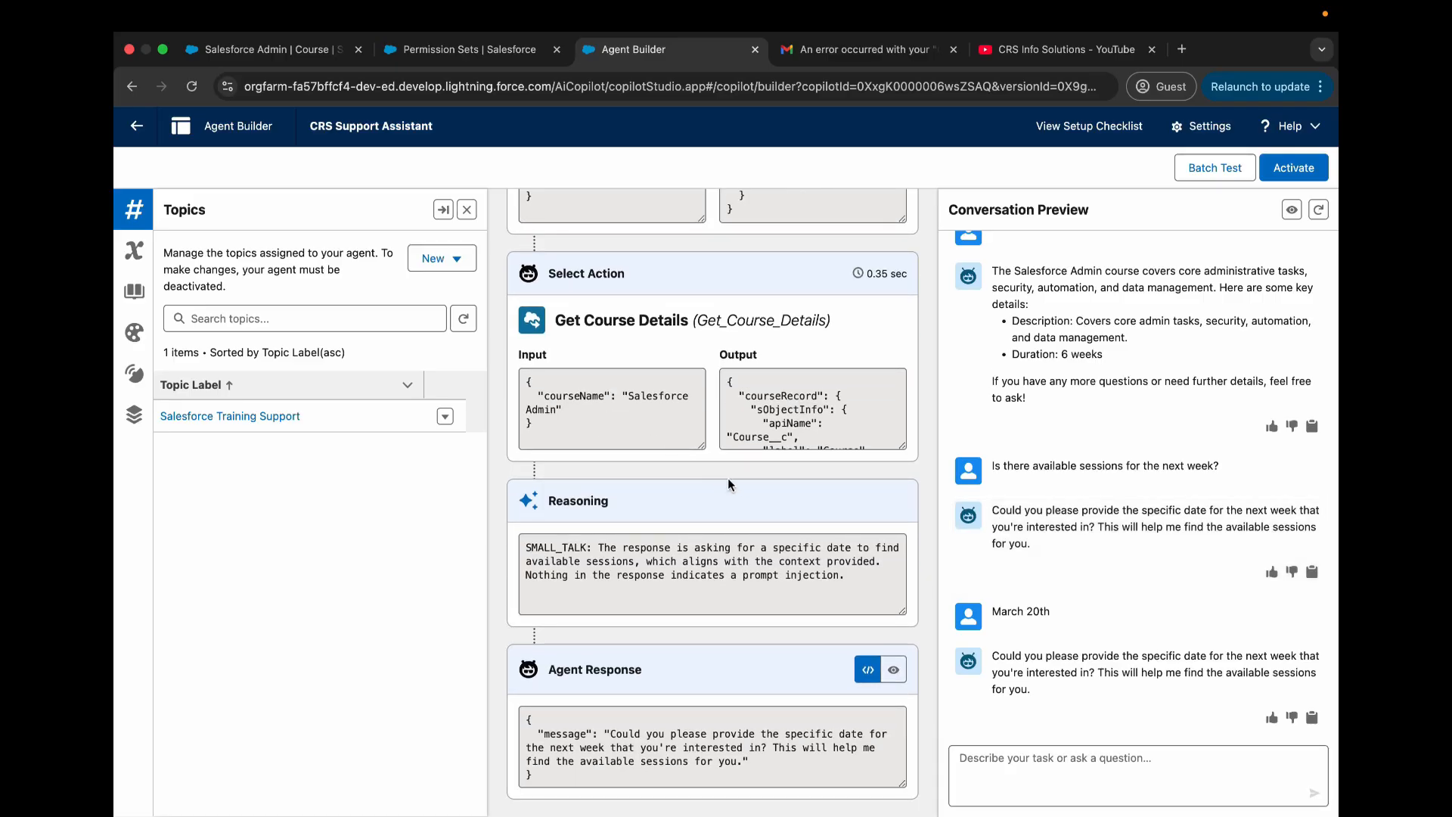
scroll(1133, 613, up, 2)
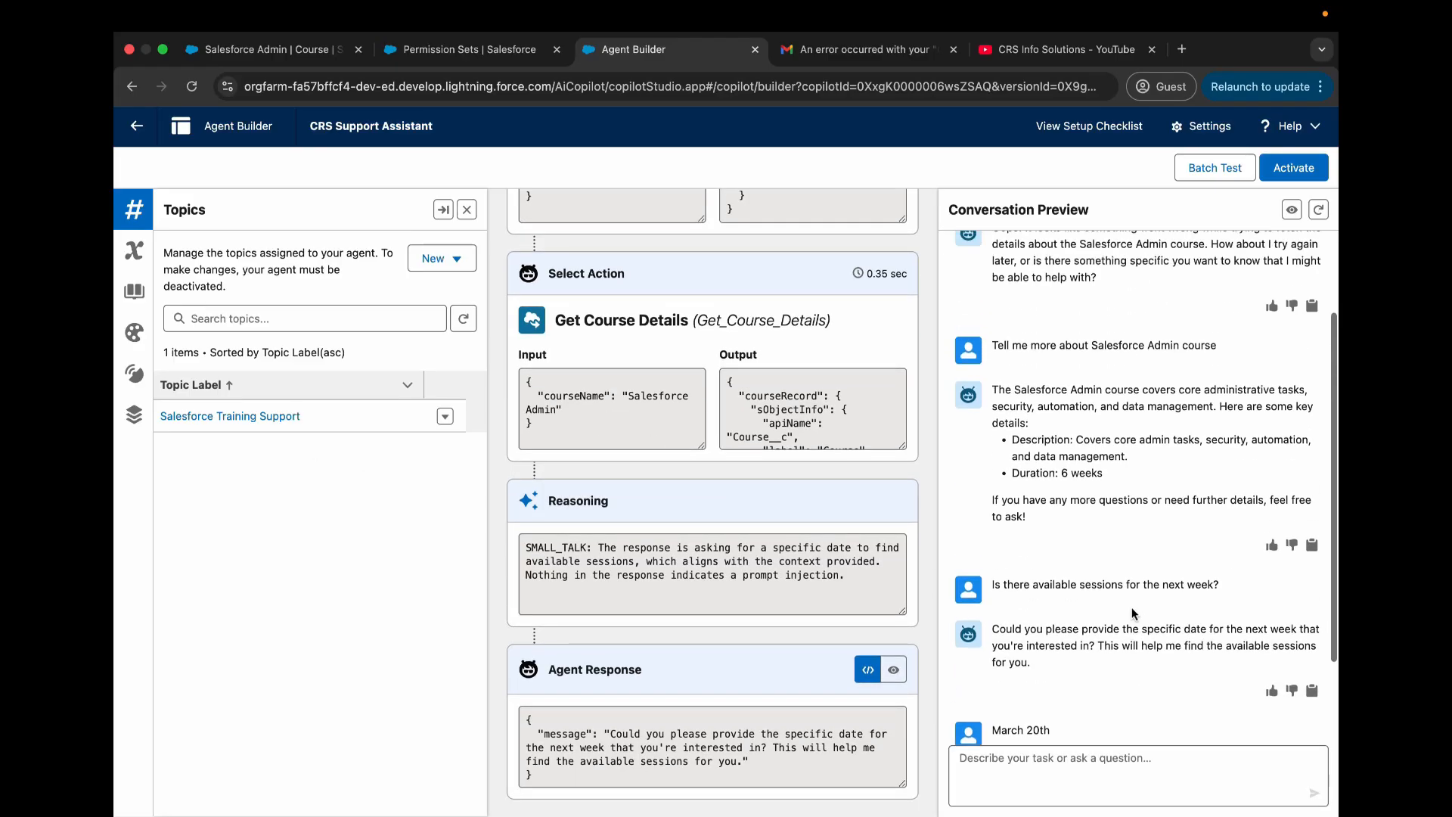
scroll(1134, 613, down, 2)
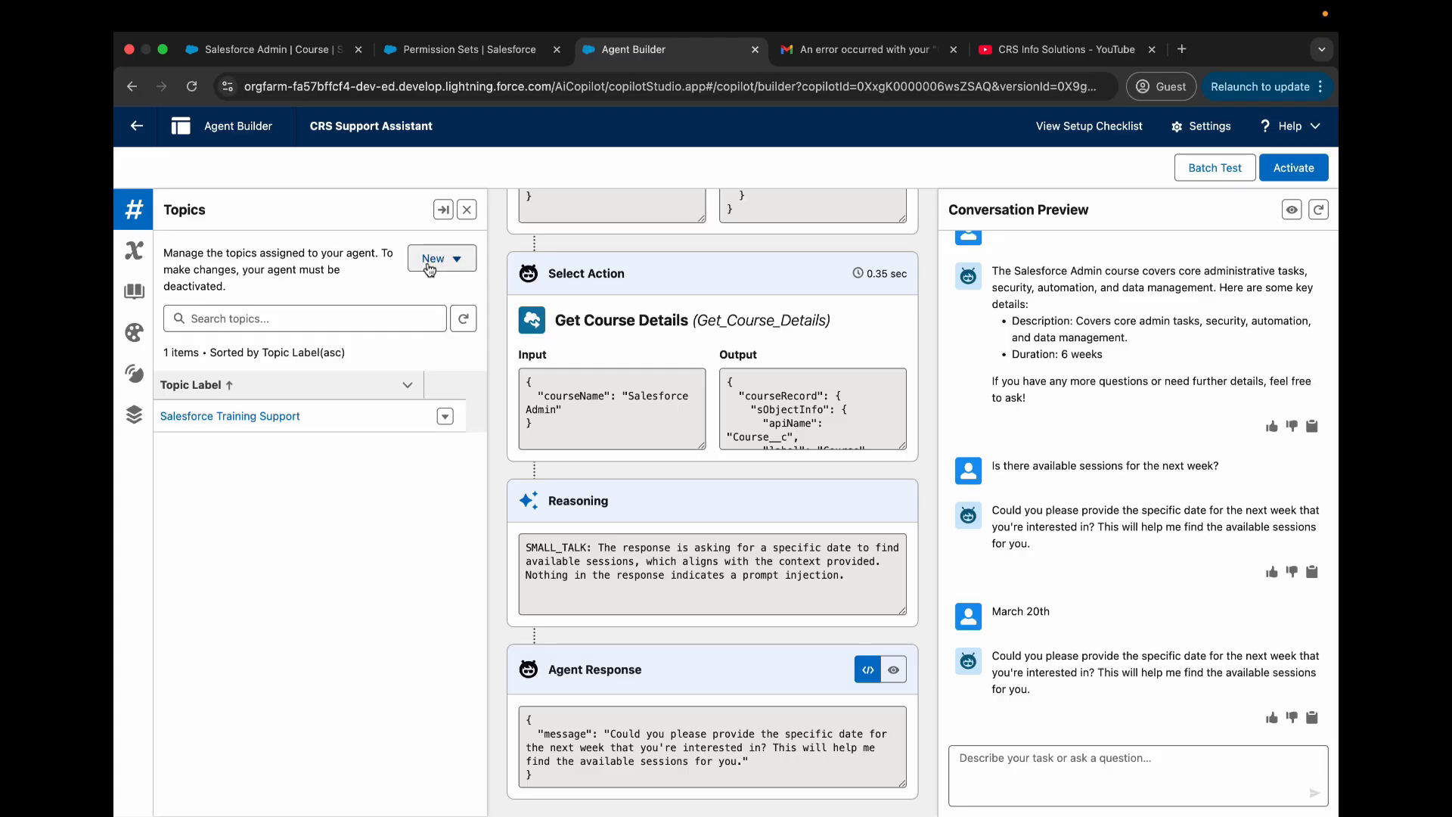
- Start a new agent action in the Salesforce Training Support topic, referencing the Get Training Sessions flow, and proceed to its configuration
click(235, 417)
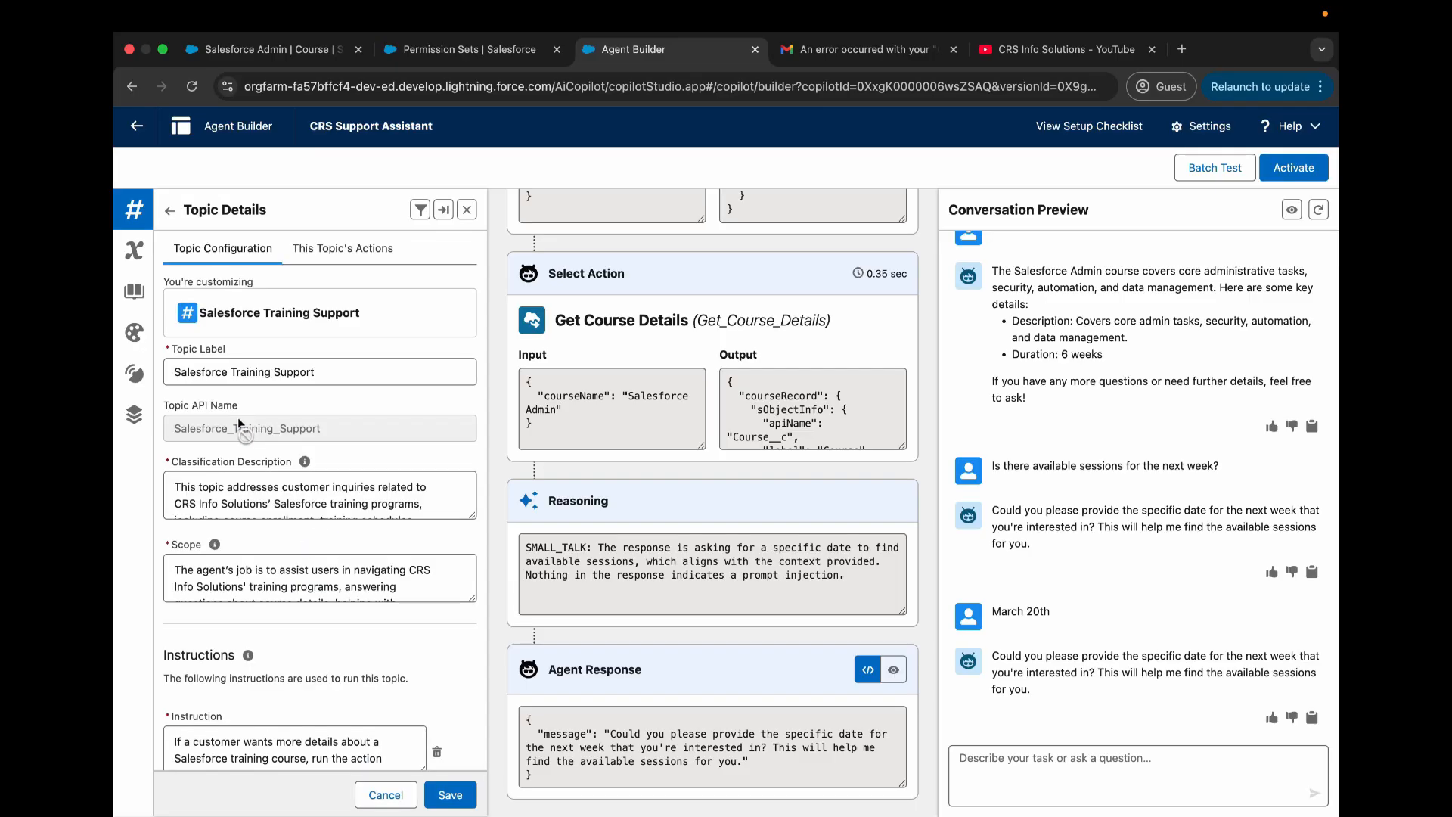
click(343, 257)
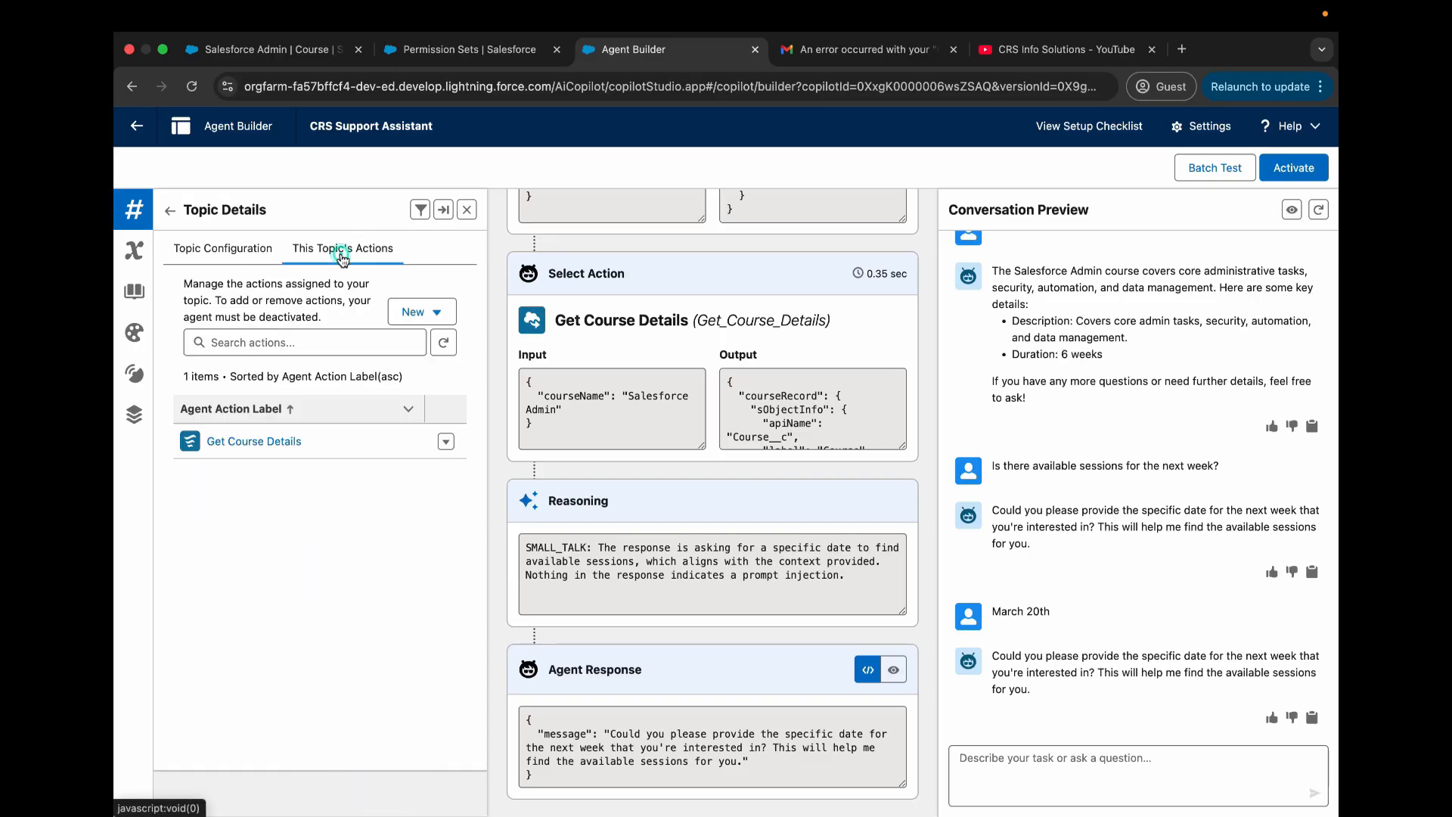
click(436, 316)
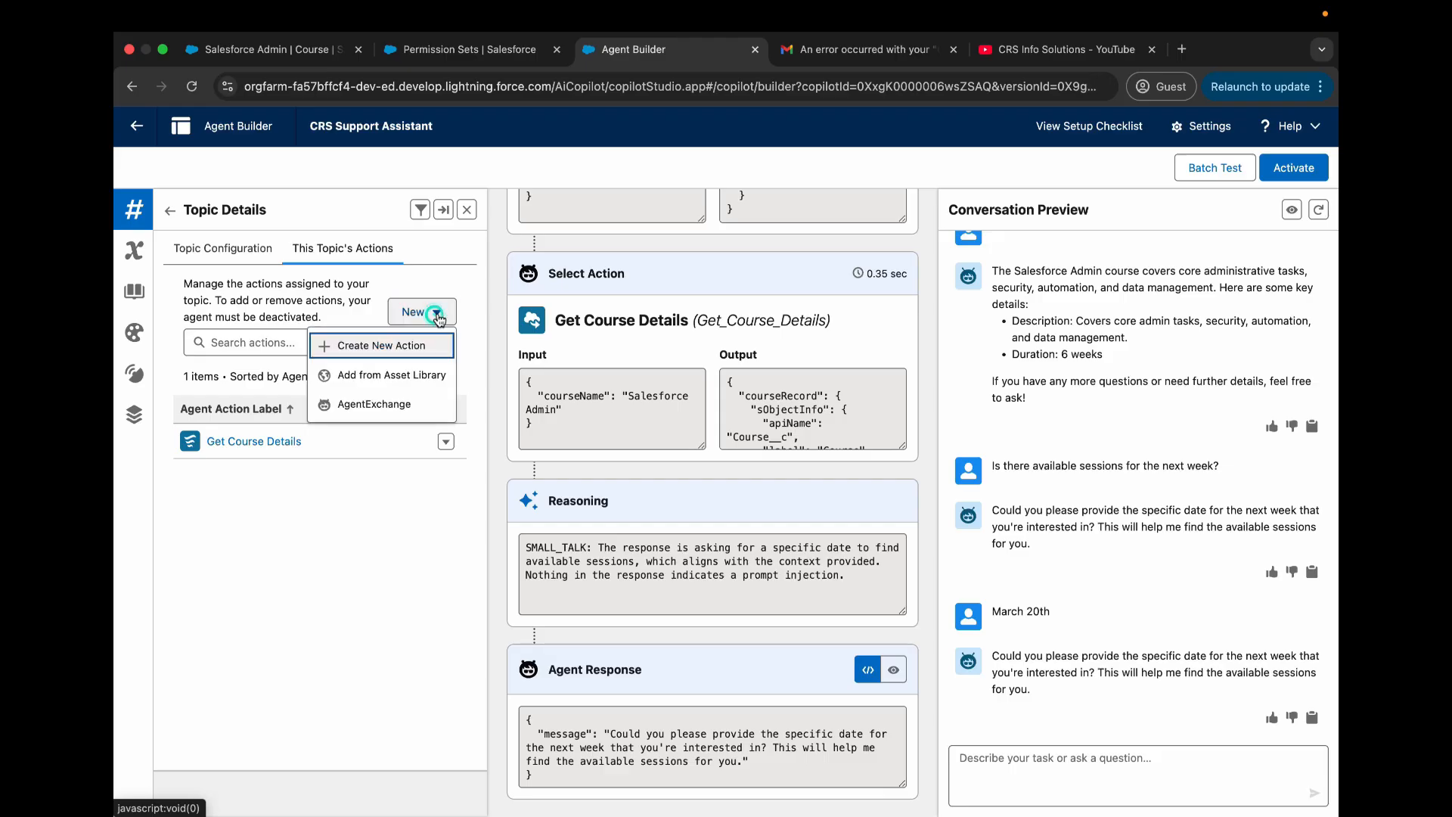
click(411, 352)
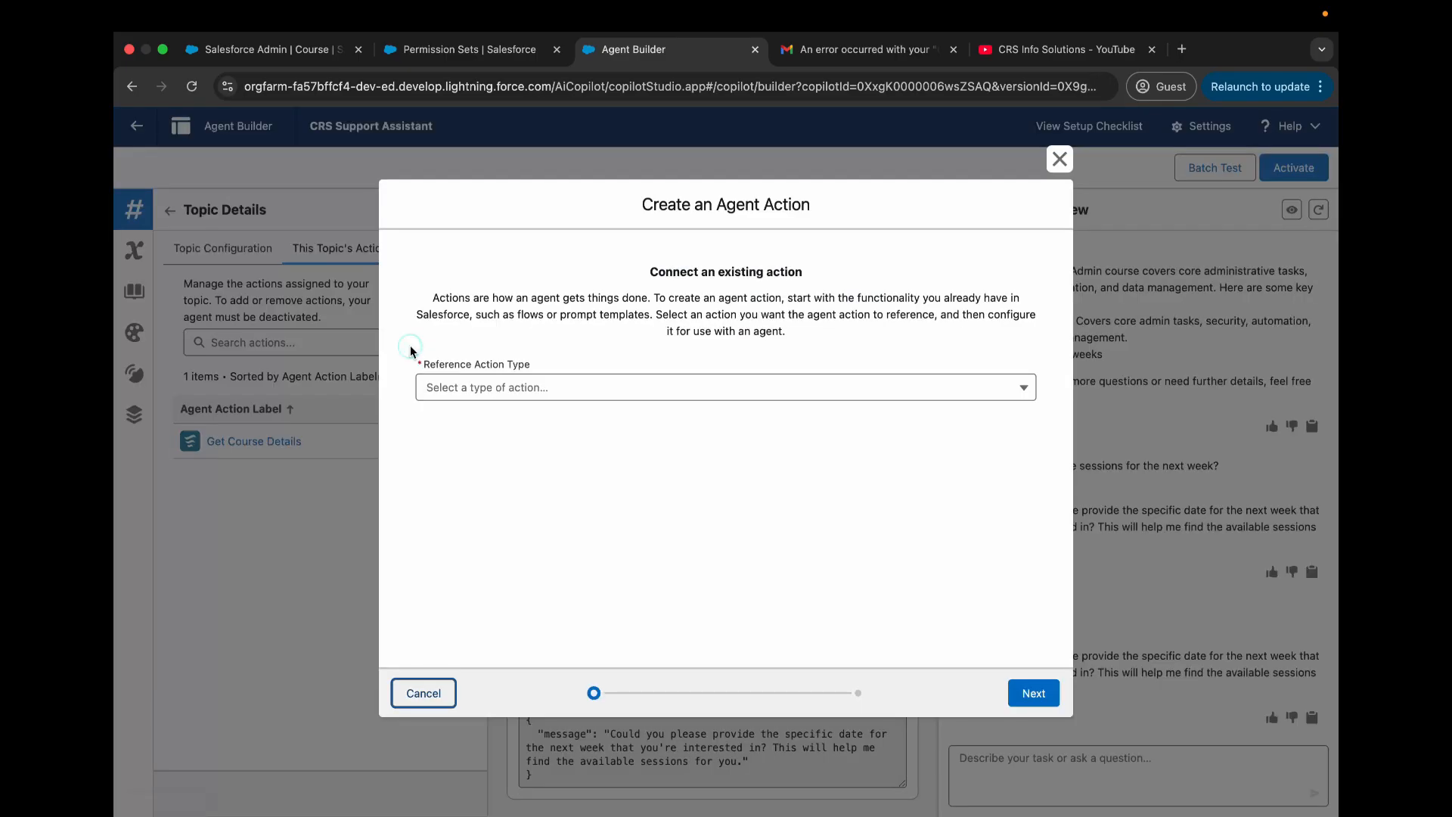
click(633, 393)
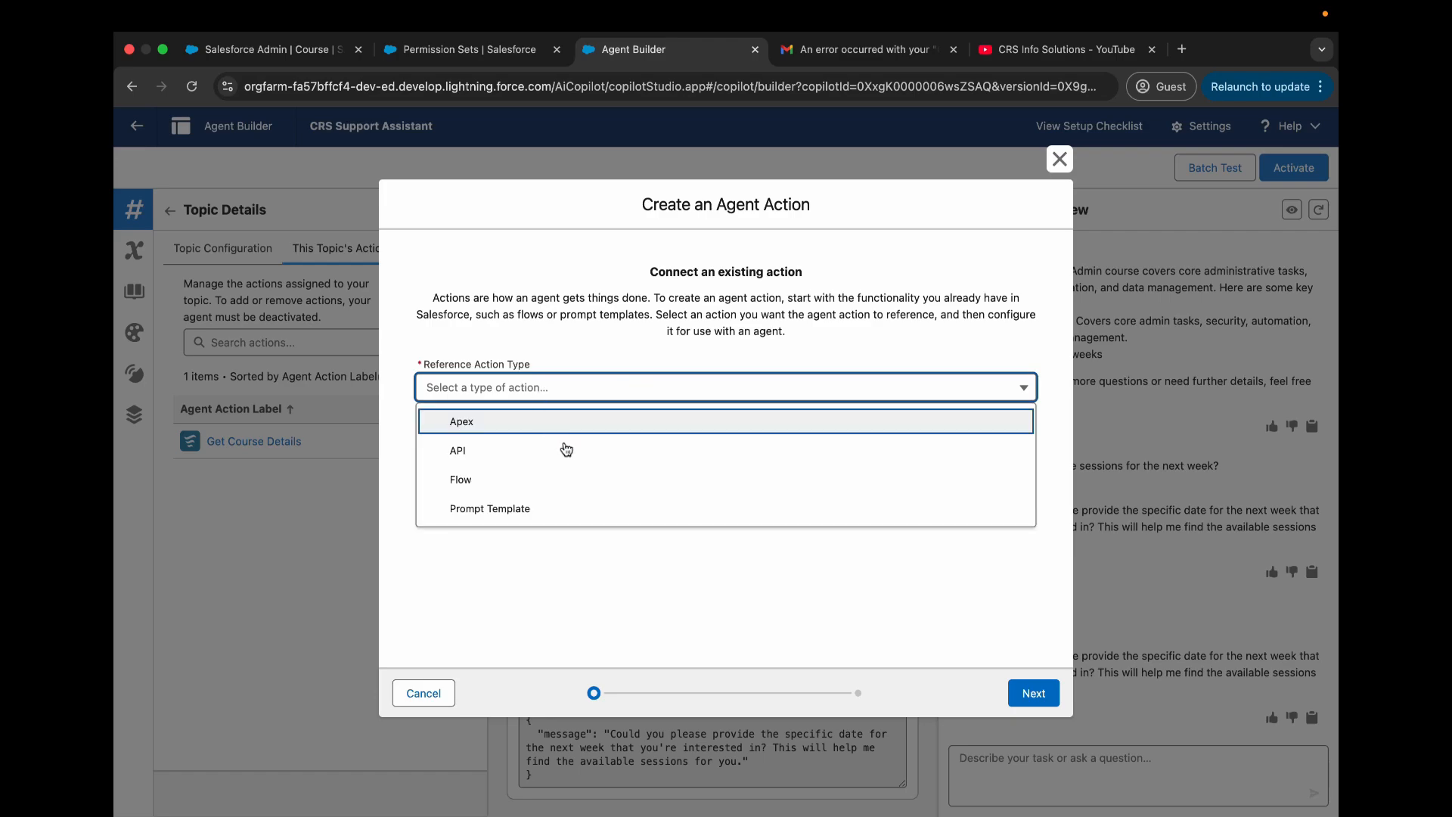
click(547, 484)
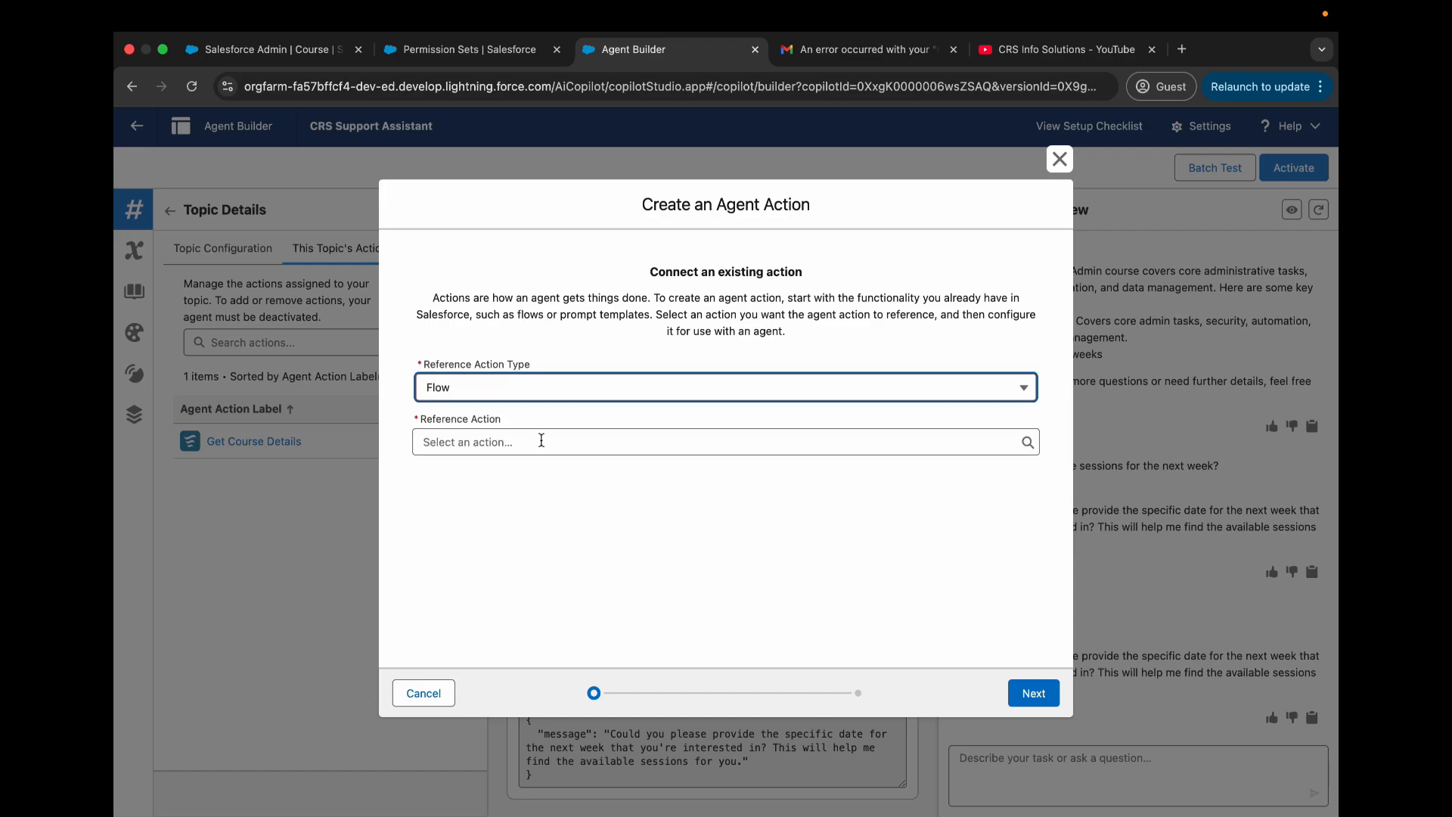
click(542, 443)
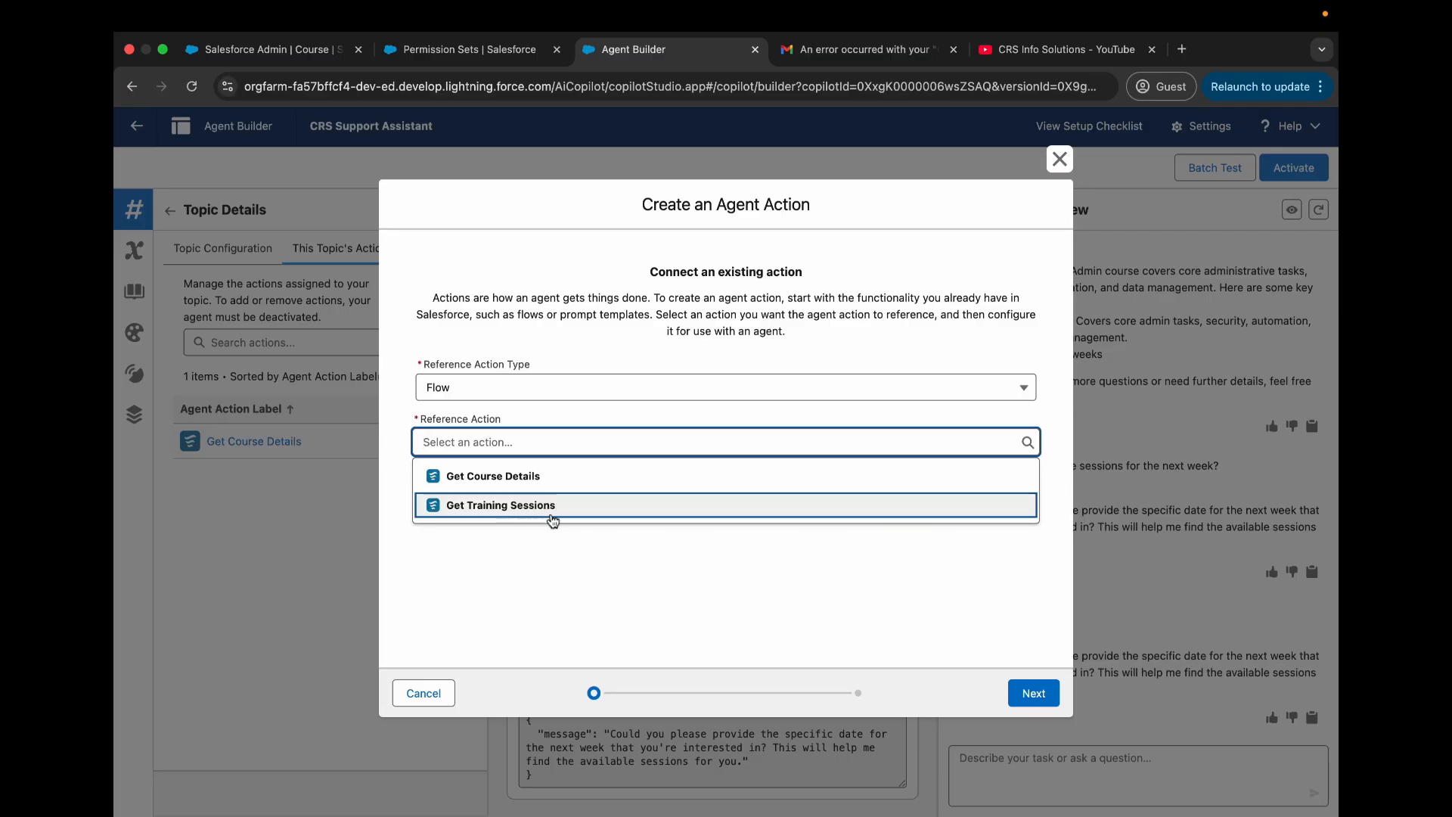
click(548, 512)
click(1033, 695)
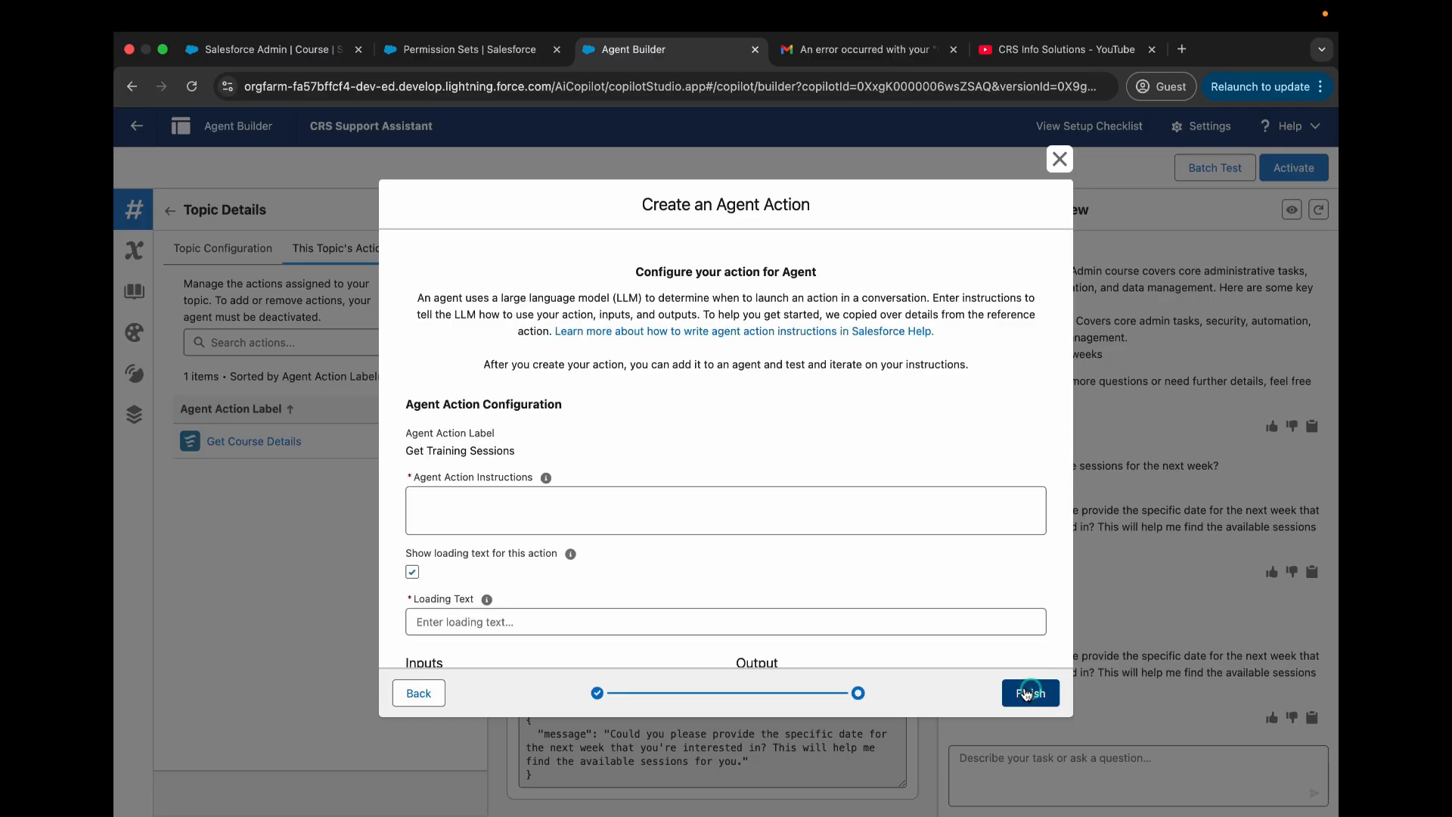
scroll(680, 412, down, 1)
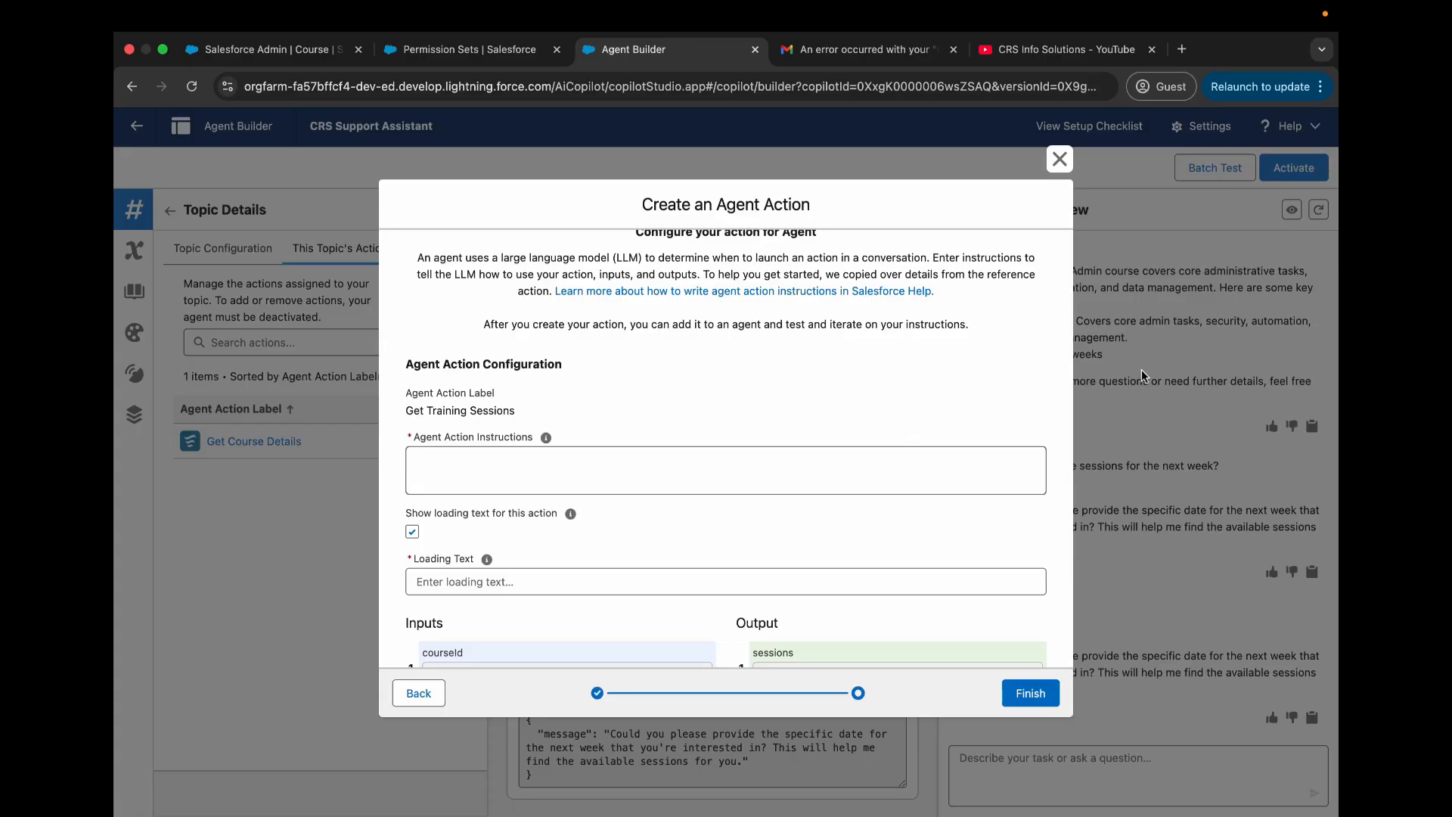
- Enter the agent action instructions "Get the Sessions__c based on the provided specific date and the Id of the Course__c"
click(664, 475)
key(Caps_Lock)
text(Get the Sessions__c based on th)
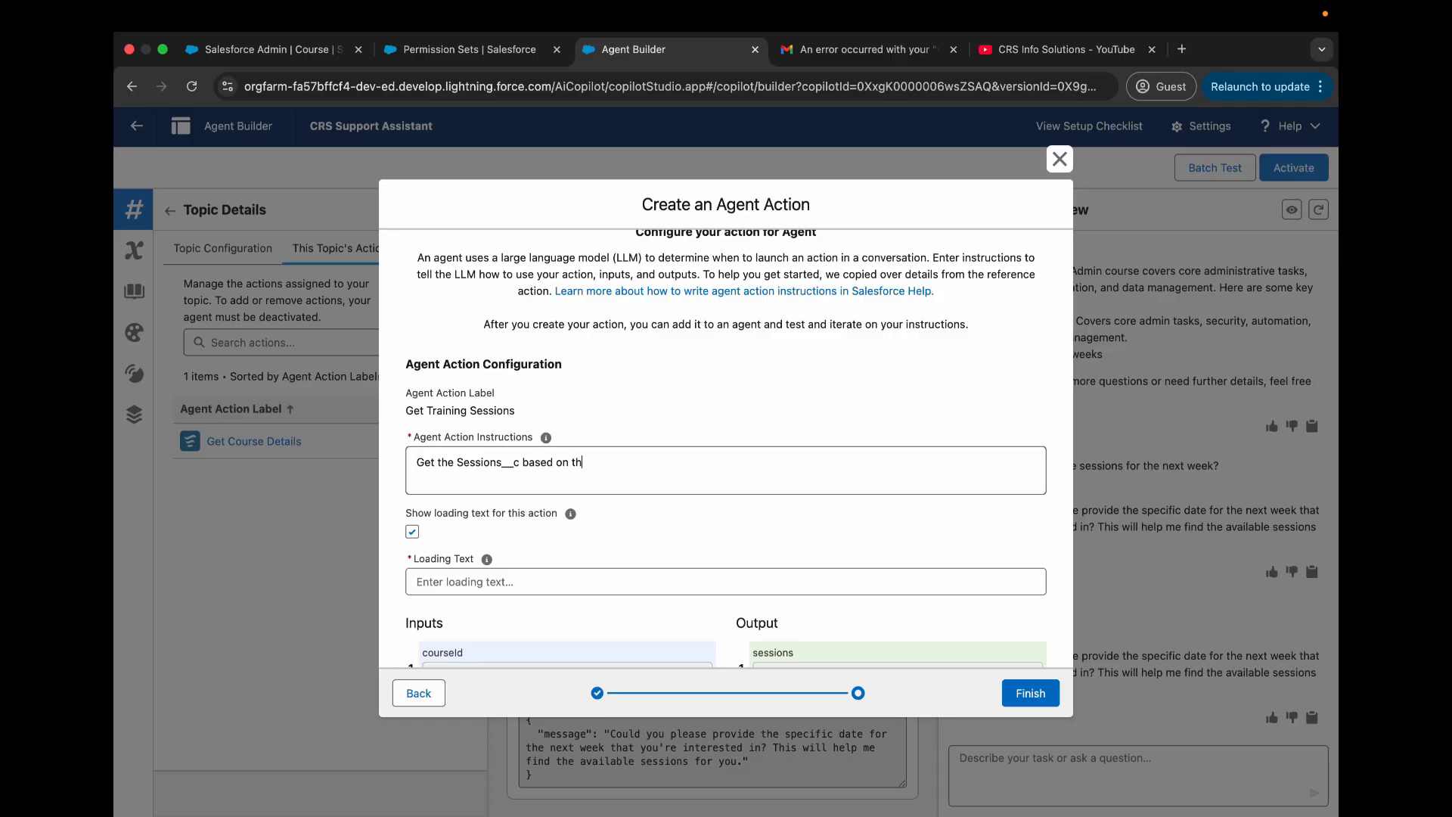
text(e provided specific date and the )
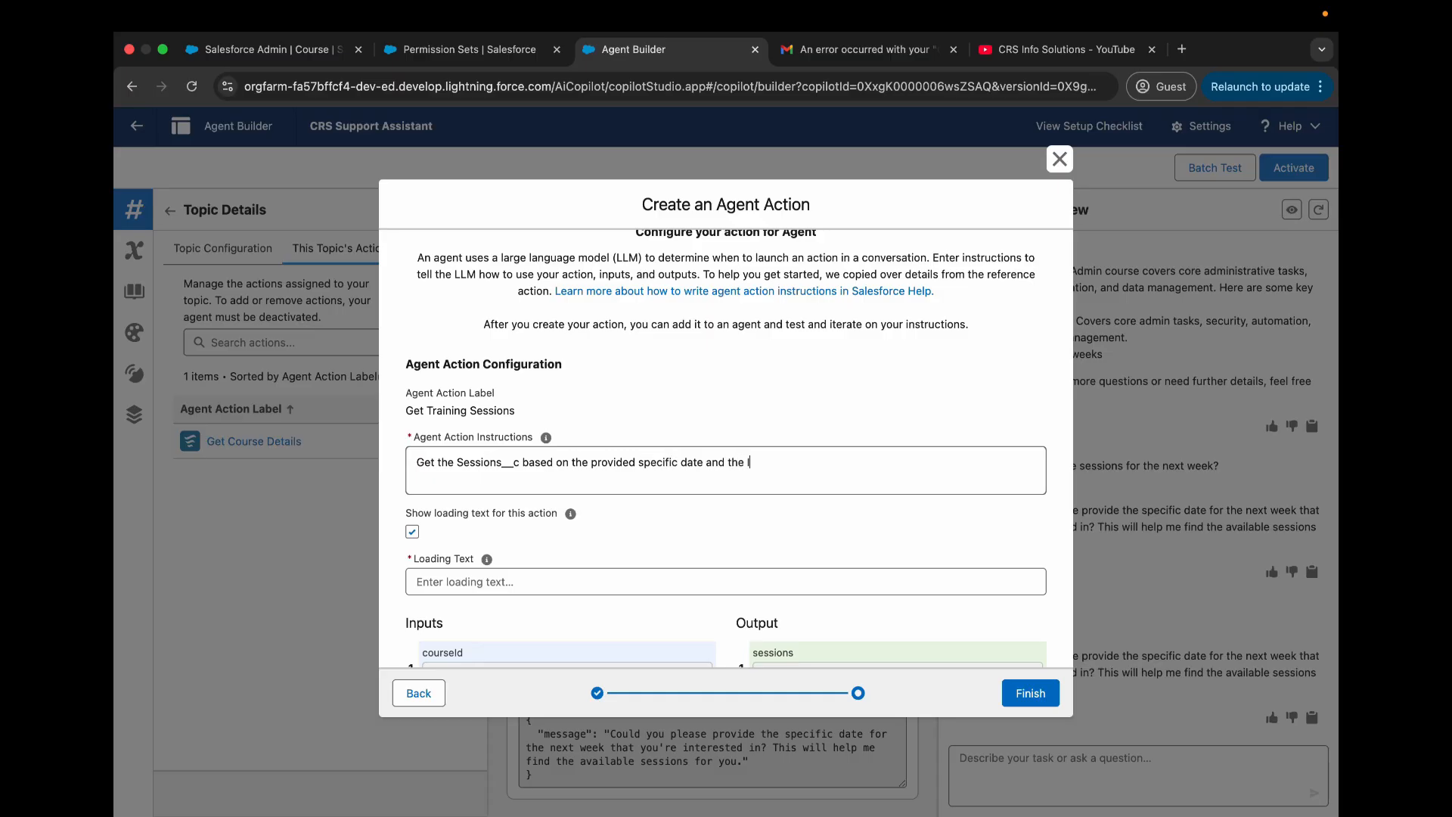
text(Id of the Course__C)
key(BackSpace)
text(c)
- Set the action's loading text to "Loading Training Session Details"
scroll(658, 472, down, 5)
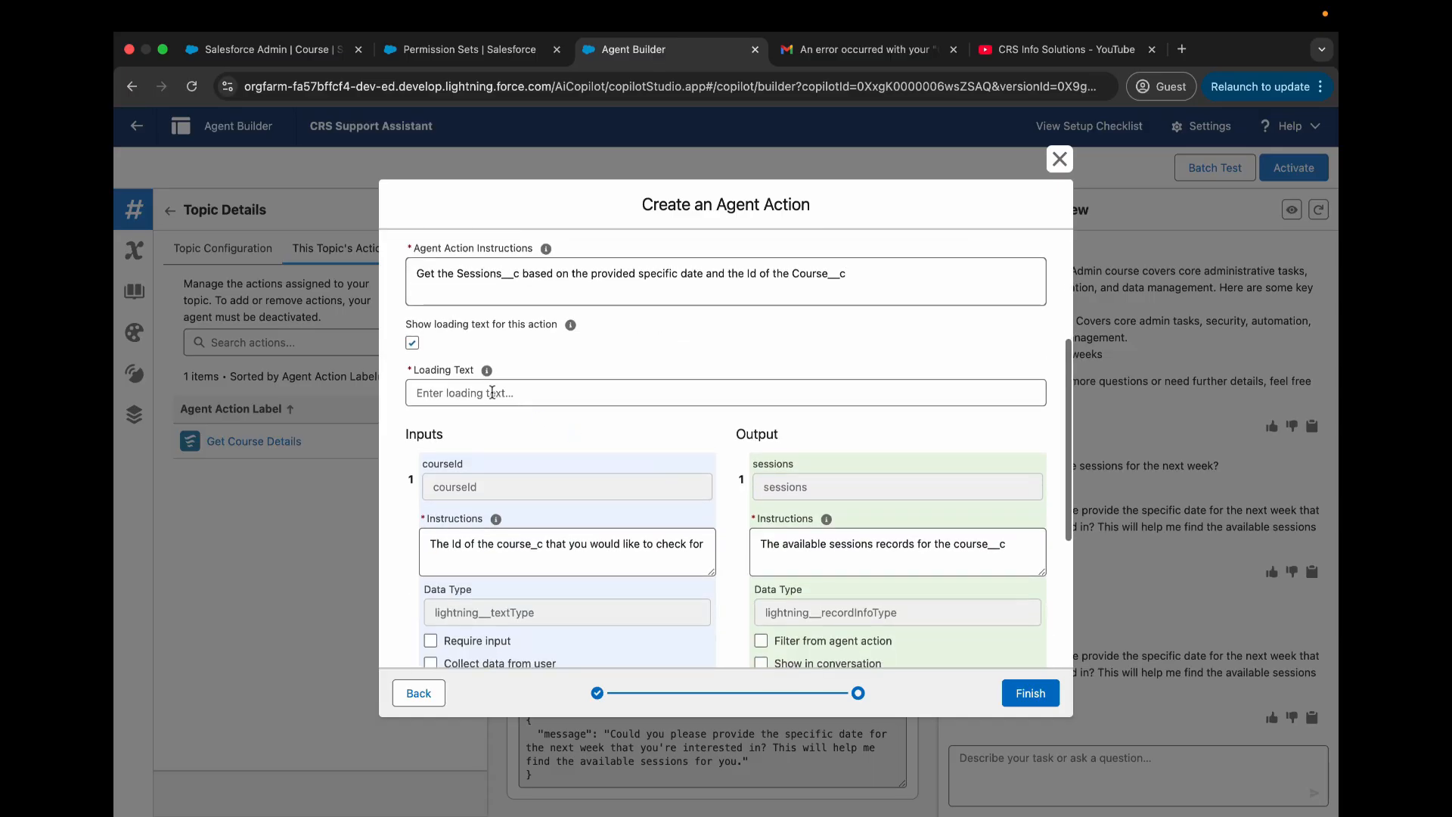
click(535, 393)
text(Loa)
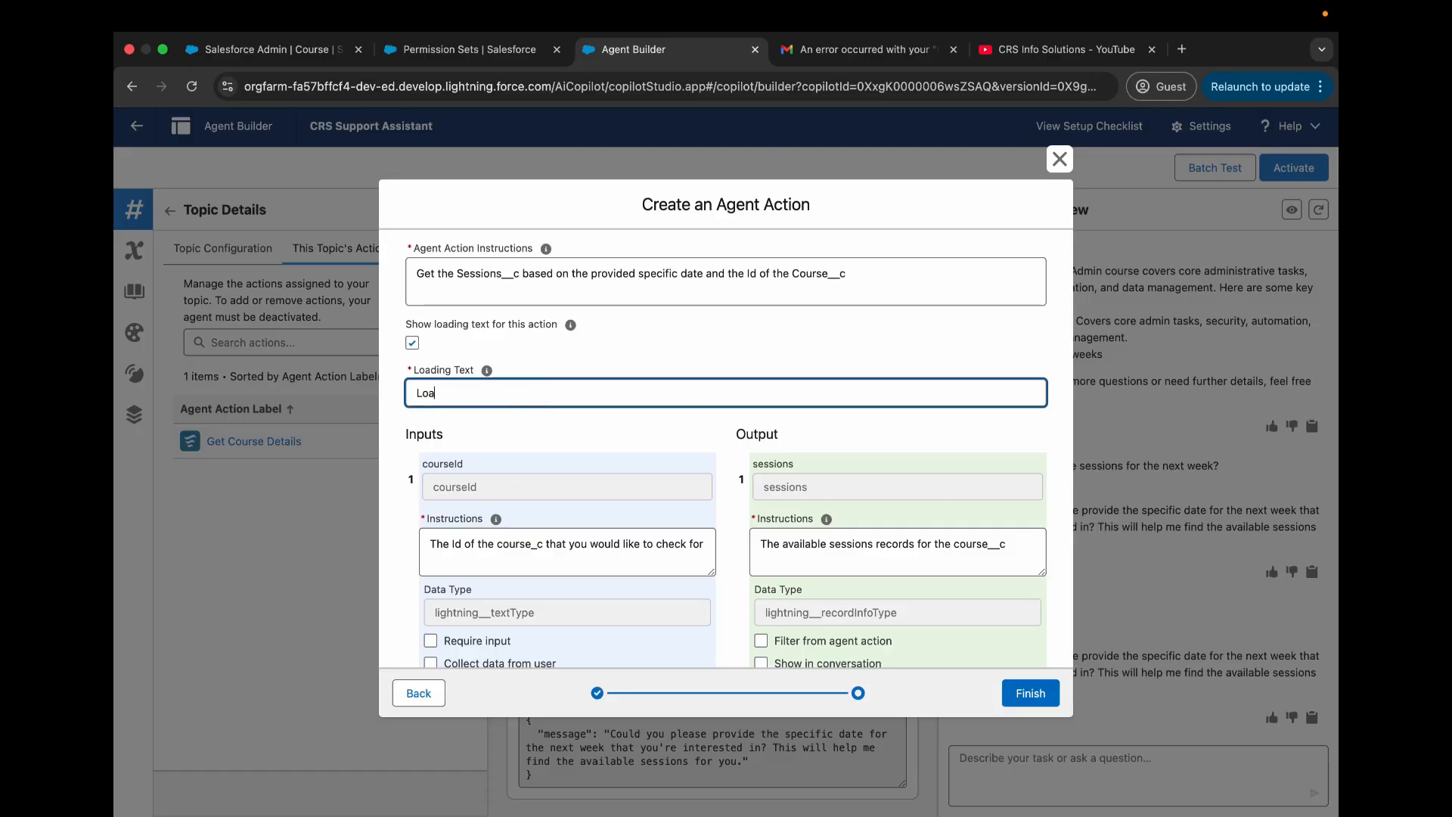
text(ding)
key(BackSpace)
text(g)
key(Caps_Lock)
text(Training)
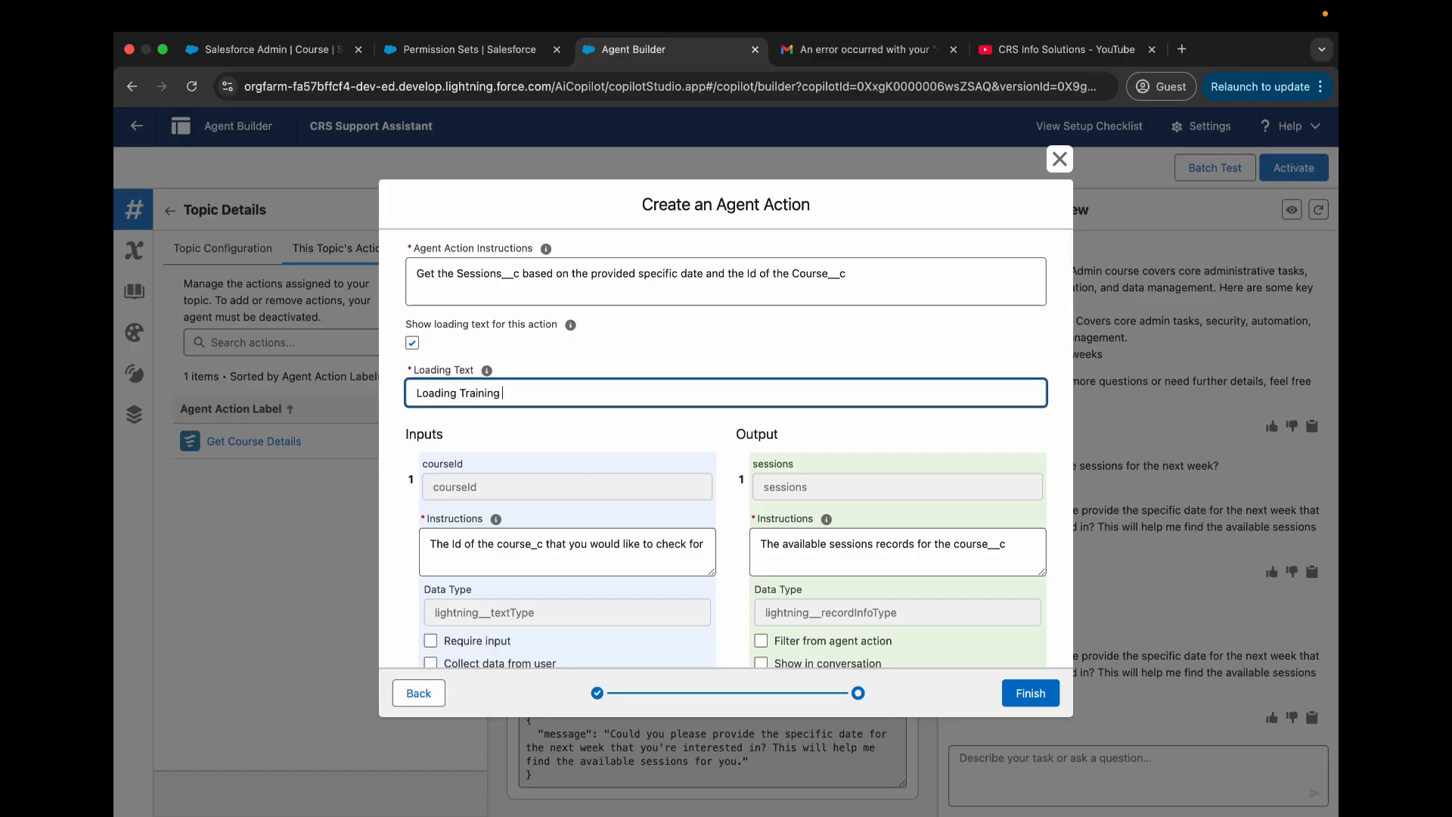
text( Session)
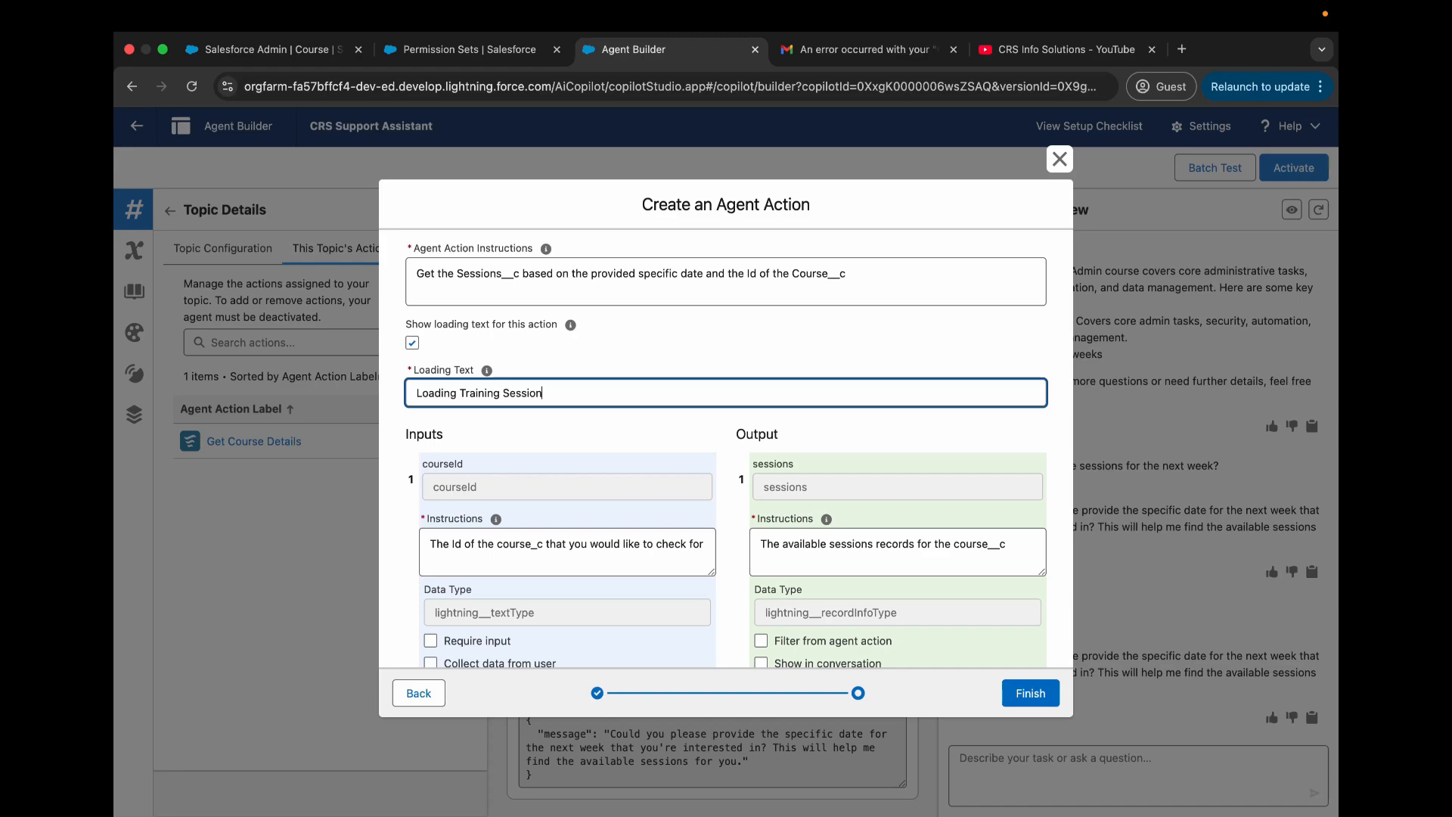
text( Details)
click(625, 422)
- Make both the courseId and startDate inputs of the action required
scroll(625, 420, down, 2)
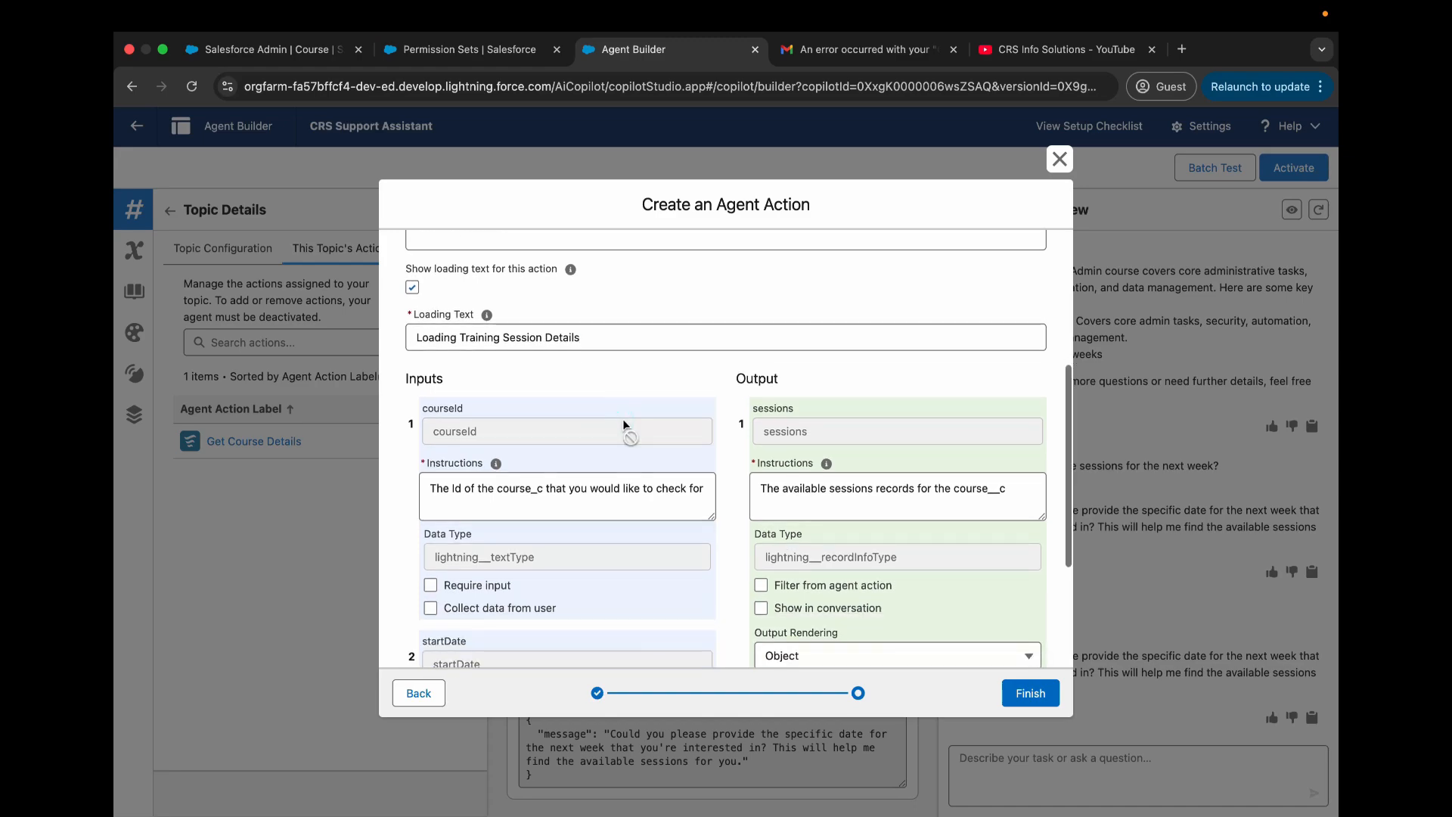
scroll(587, 519, down, 4)
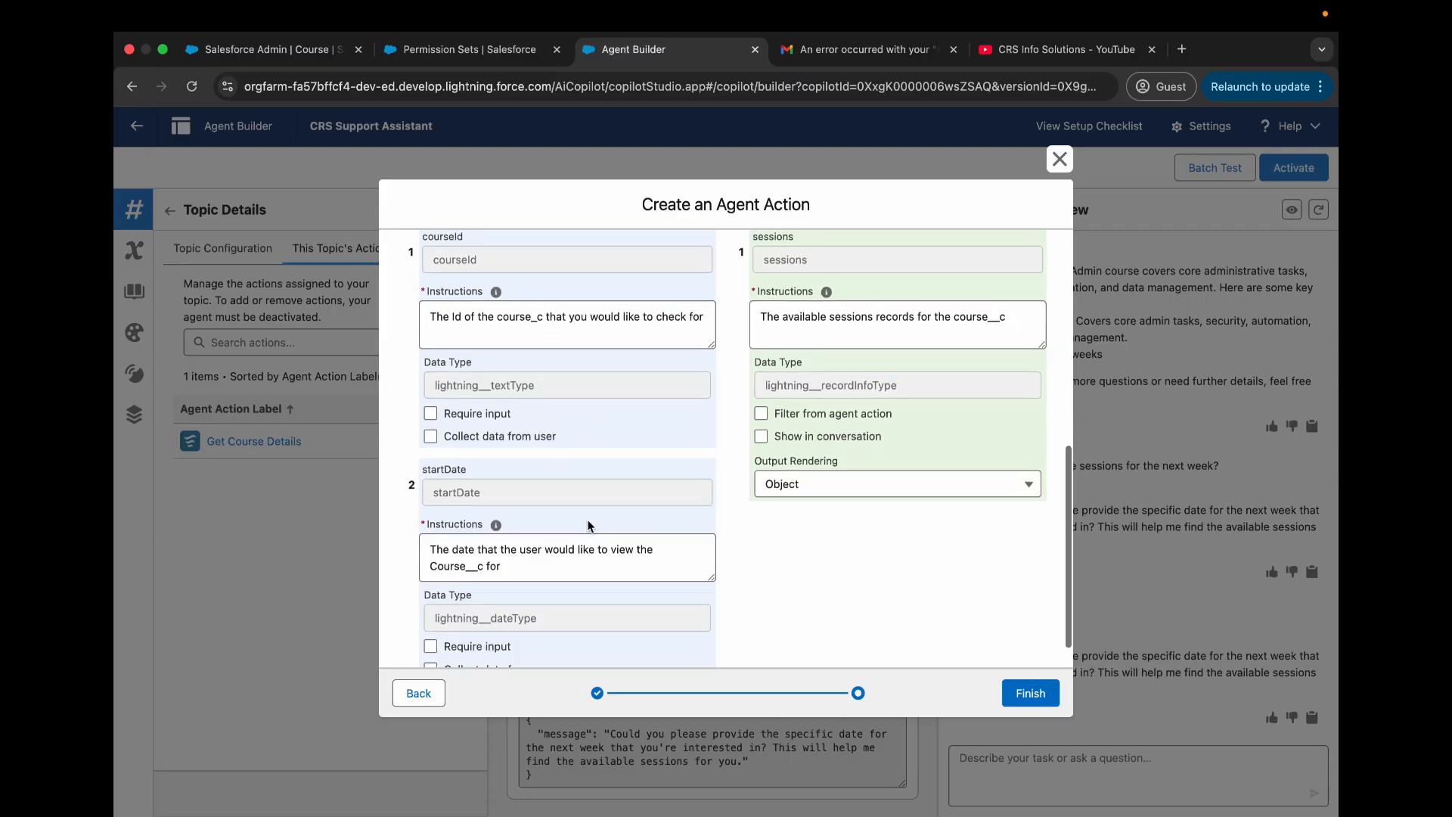
scroll(521, 392, up, 4)
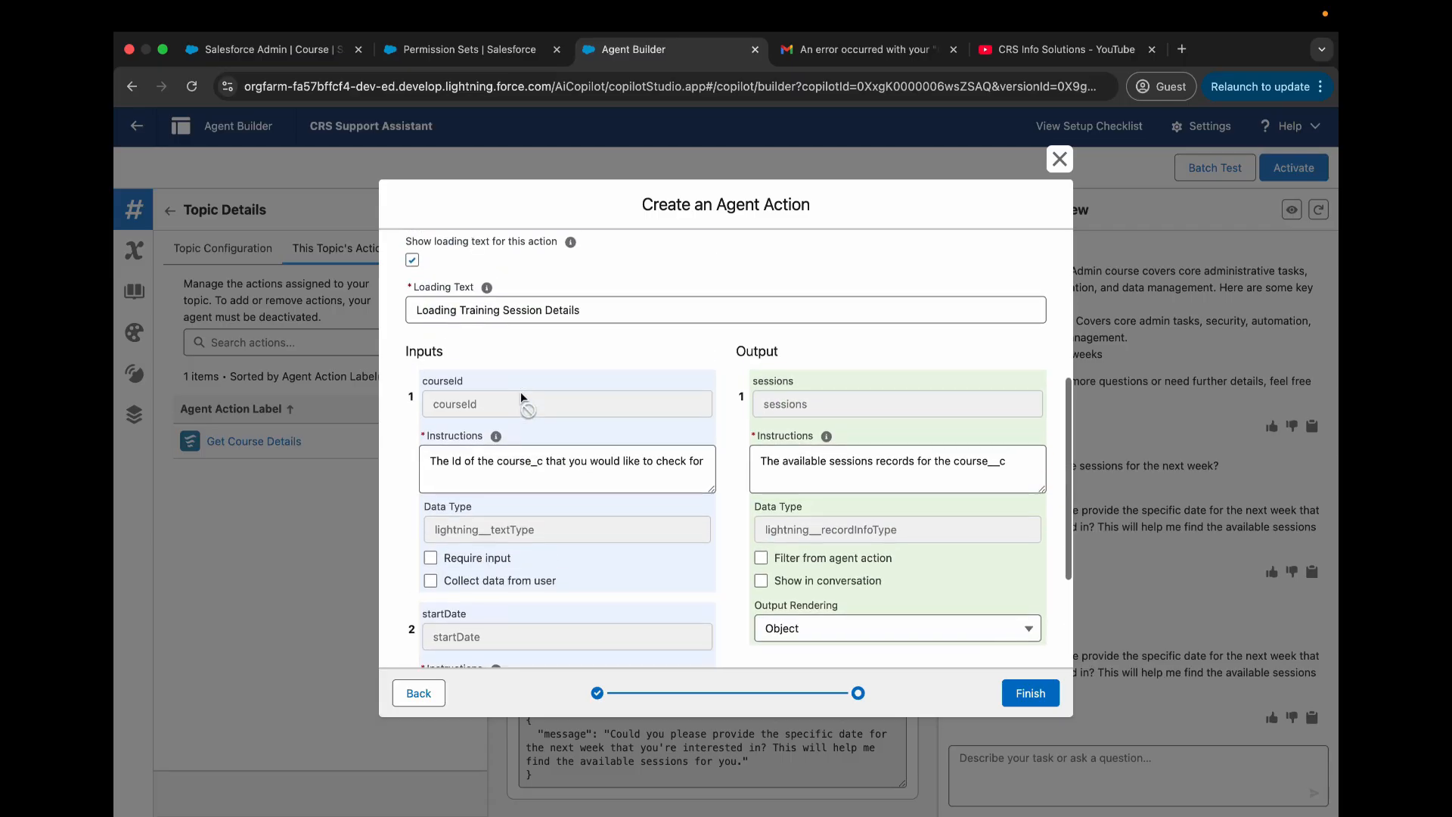
scroll(490, 452, down, 4)
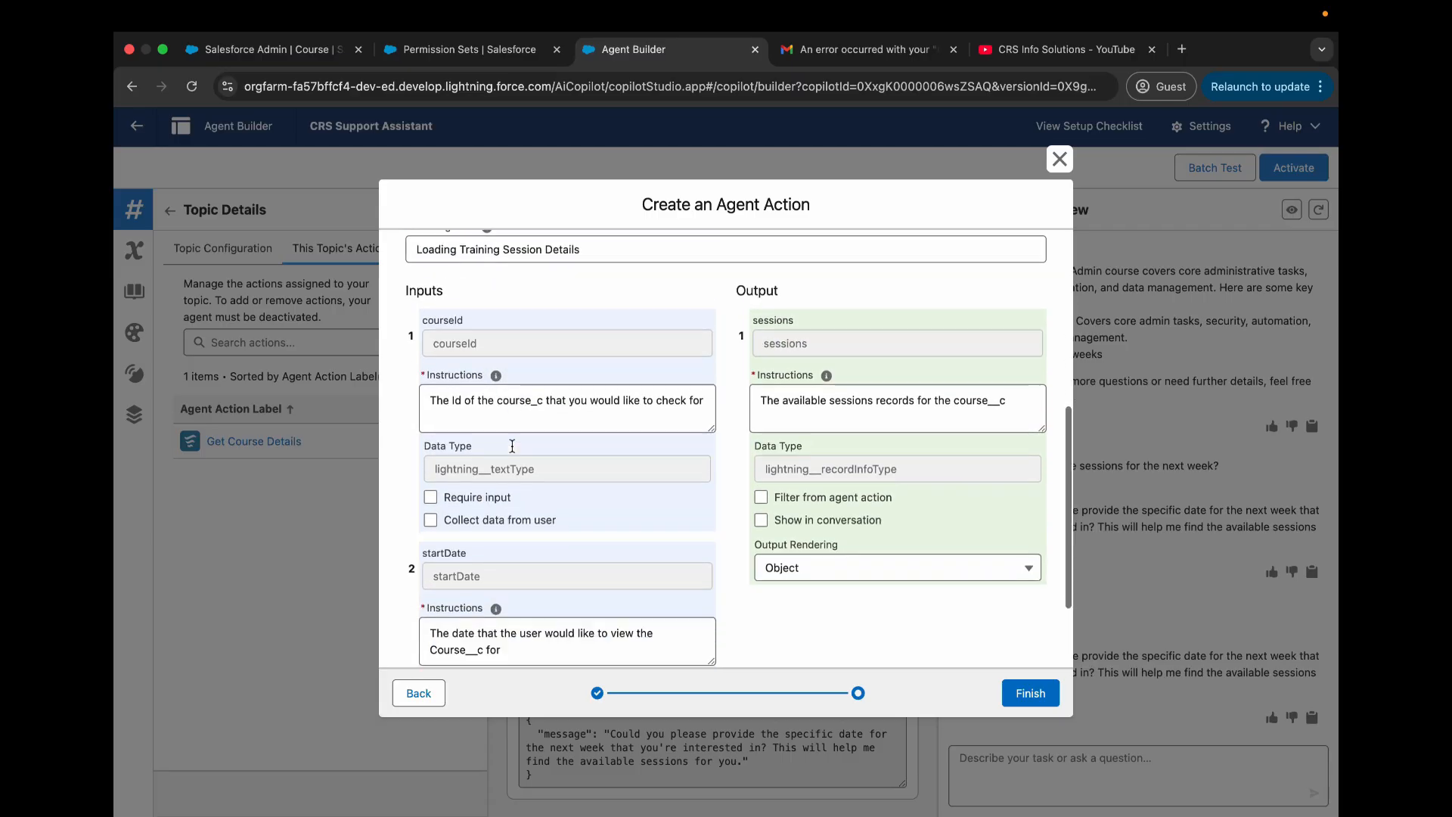
scroll(474, 443, up, 4)
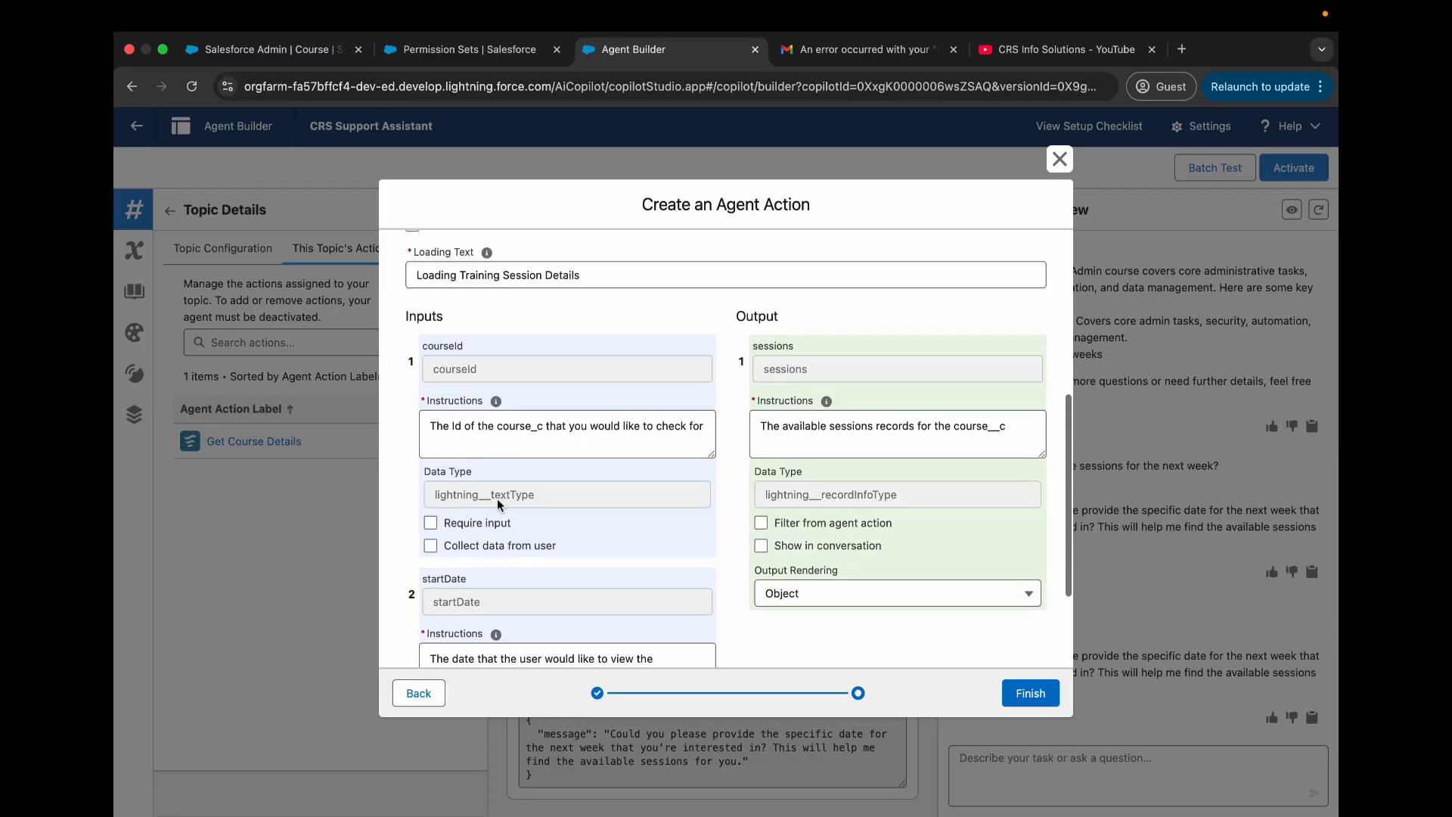
click(430, 523)
scroll(454, 514, down, 3)
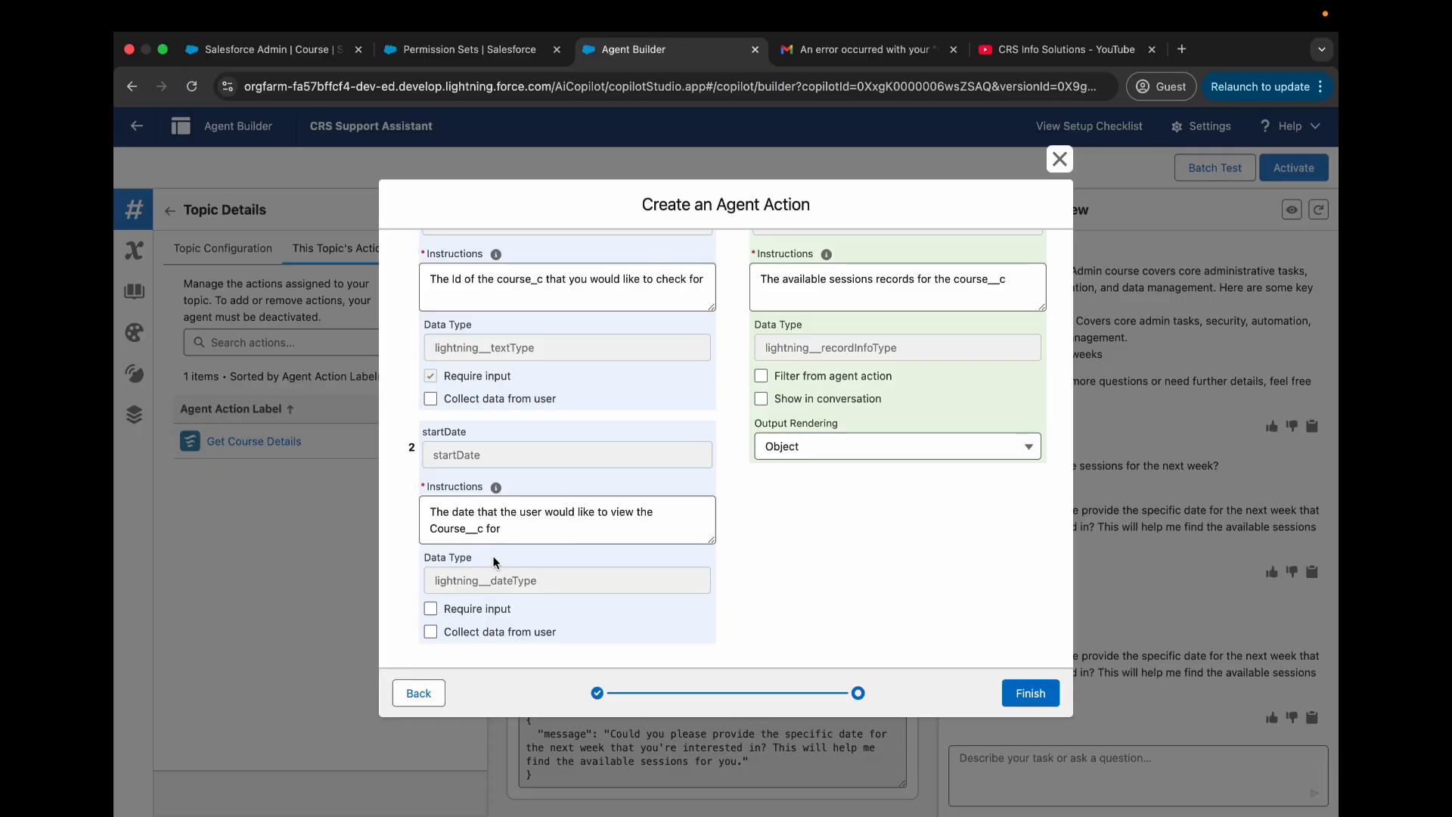
click(431, 609)
- Have the sessions output shown in the conversation and finish creating the Get Training Sessions action
scroll(601, 580, up, 3)
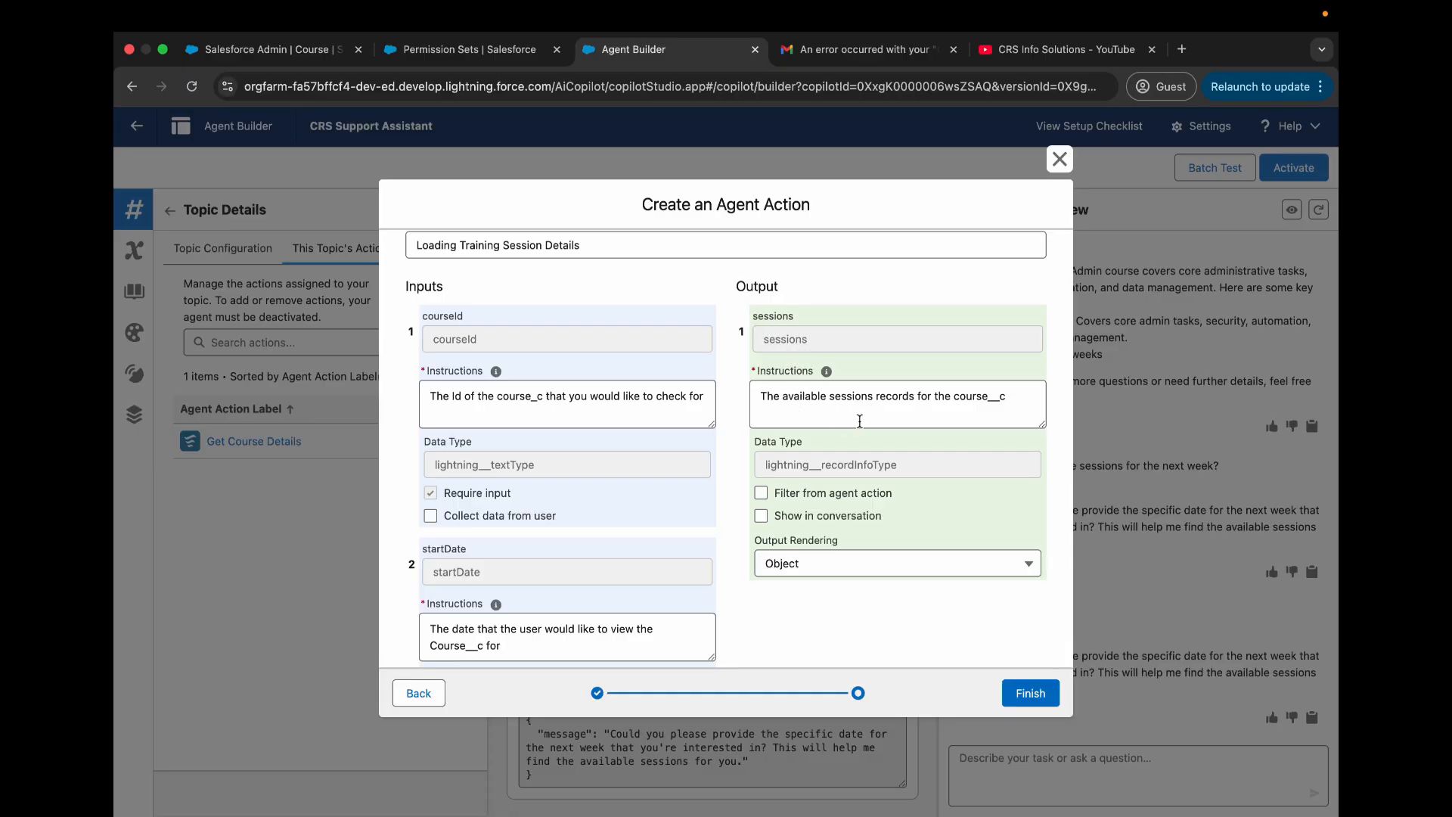
click(760, 516)
scroll(943, 605, down, 3)
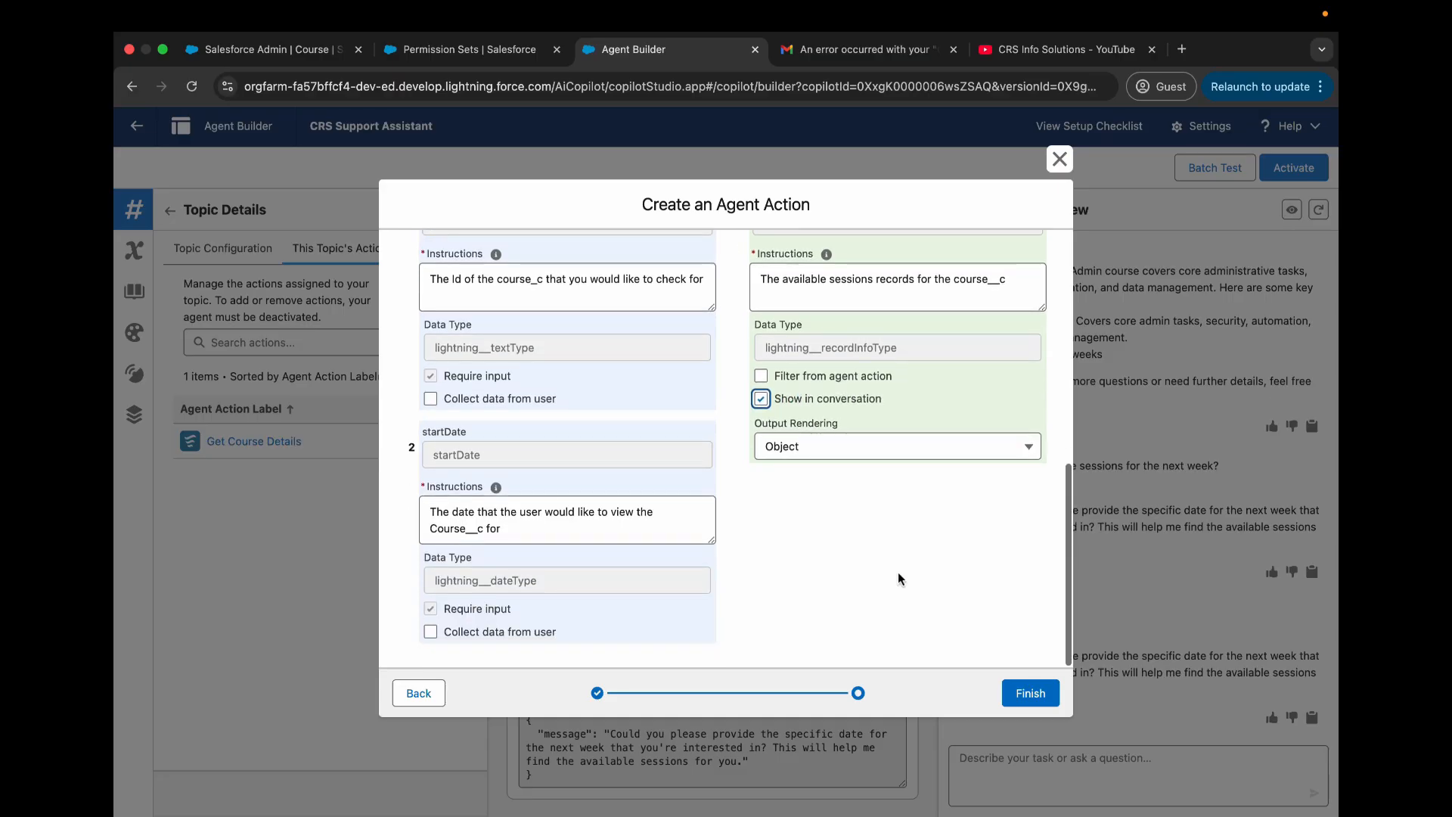
click(1031, 693)
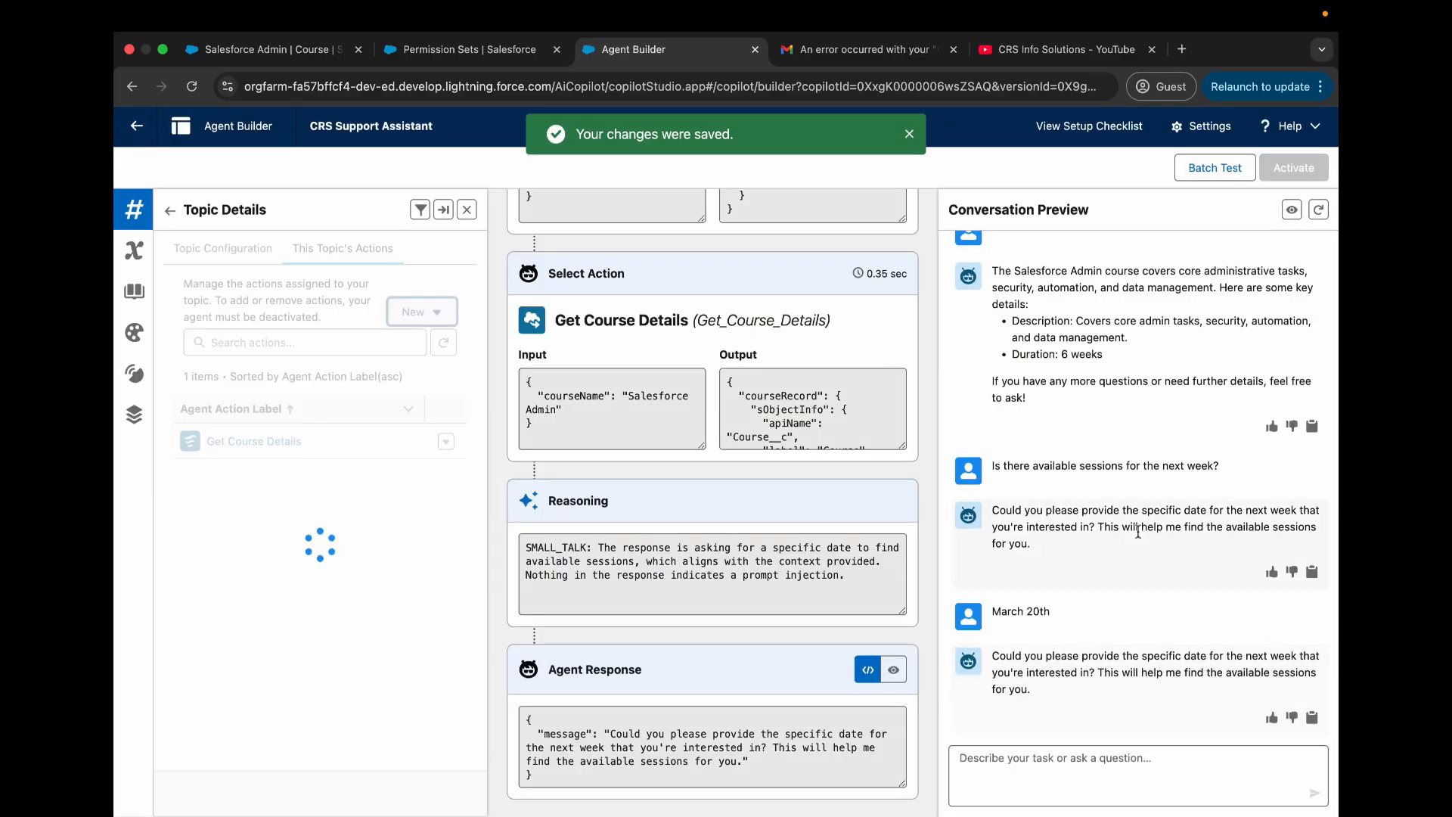
- Copy the earlier question "Is there available sessions for the next week?" and restart the conversation preview with a fresh session
double_click(1086, 467)
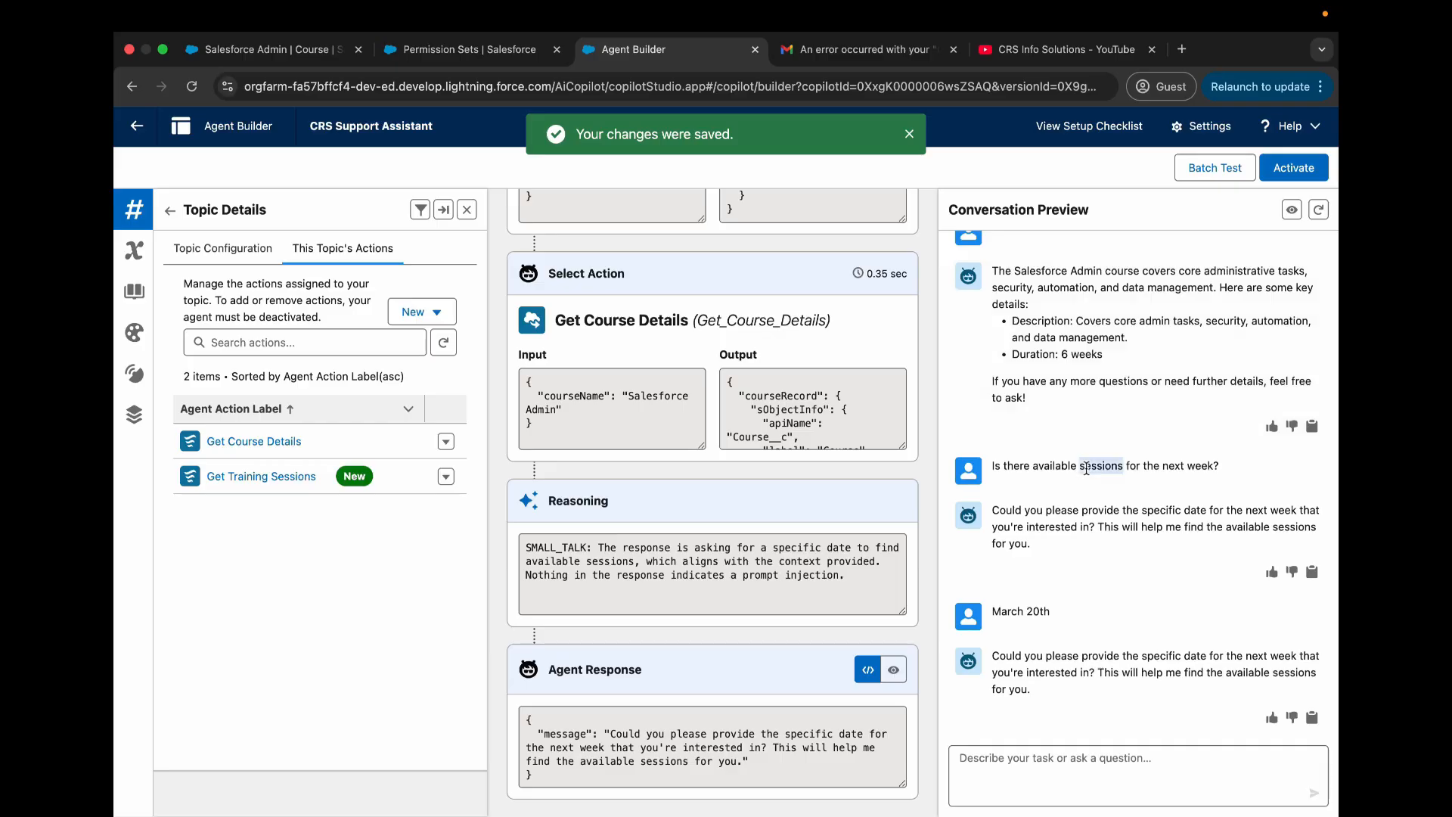
triple_click(1086, 466)
key(ctrl+c)
right_click(1089, 465)
click(979, 506)
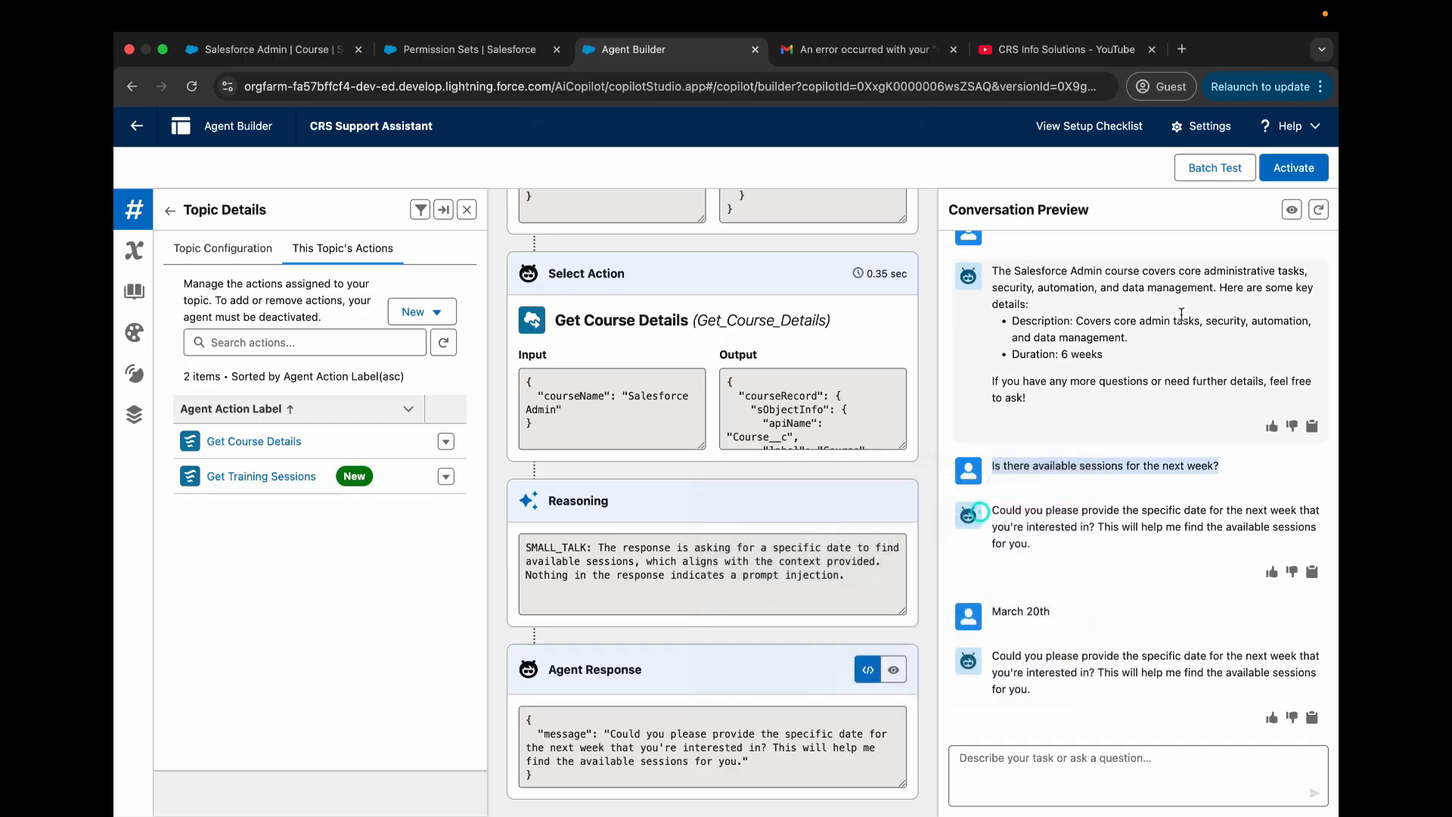
click(1318, 211)
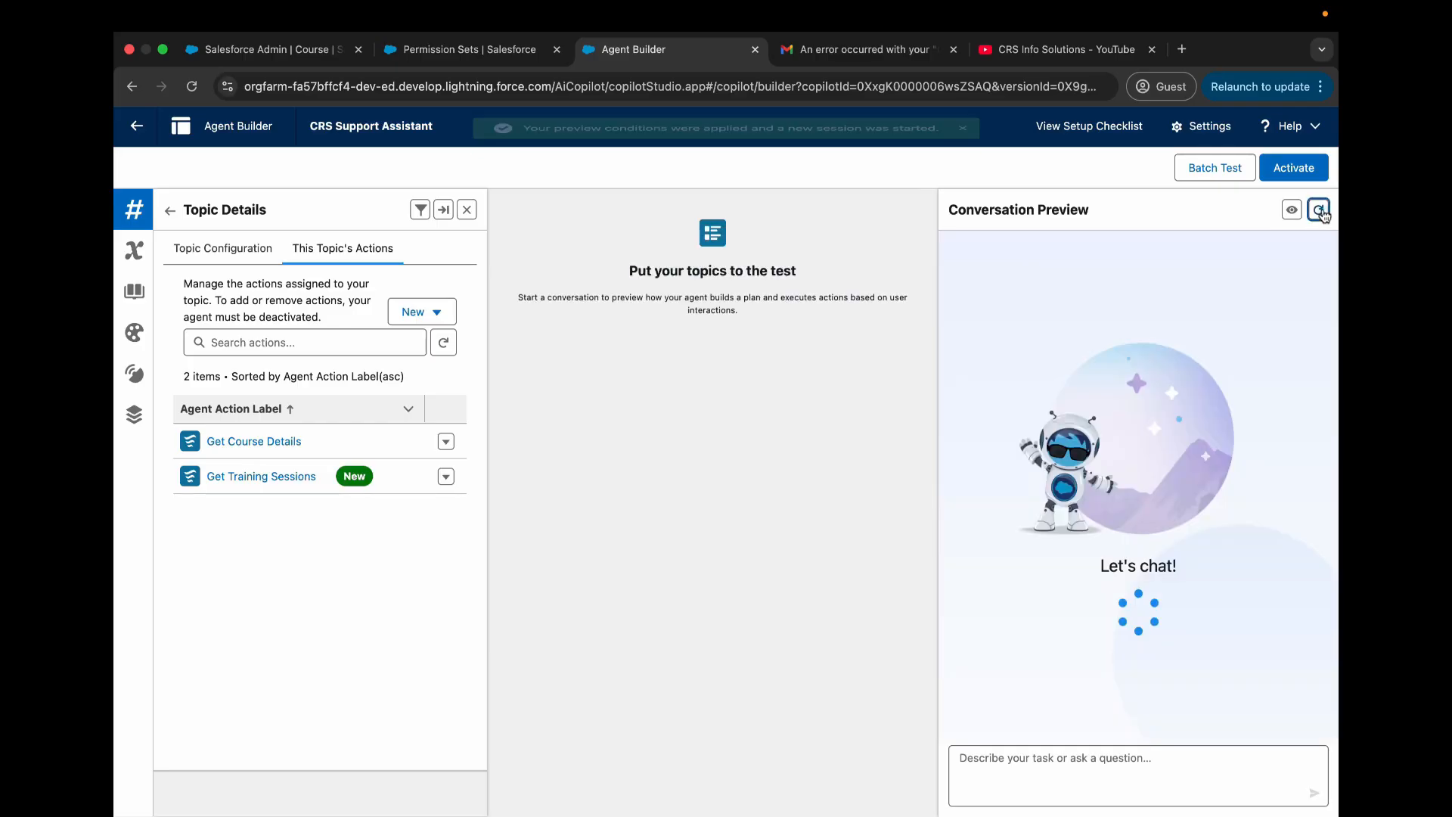
- Send the agent the prompt "Give me some information about the Salesforce AI Specialist course"
click(1083, 759)
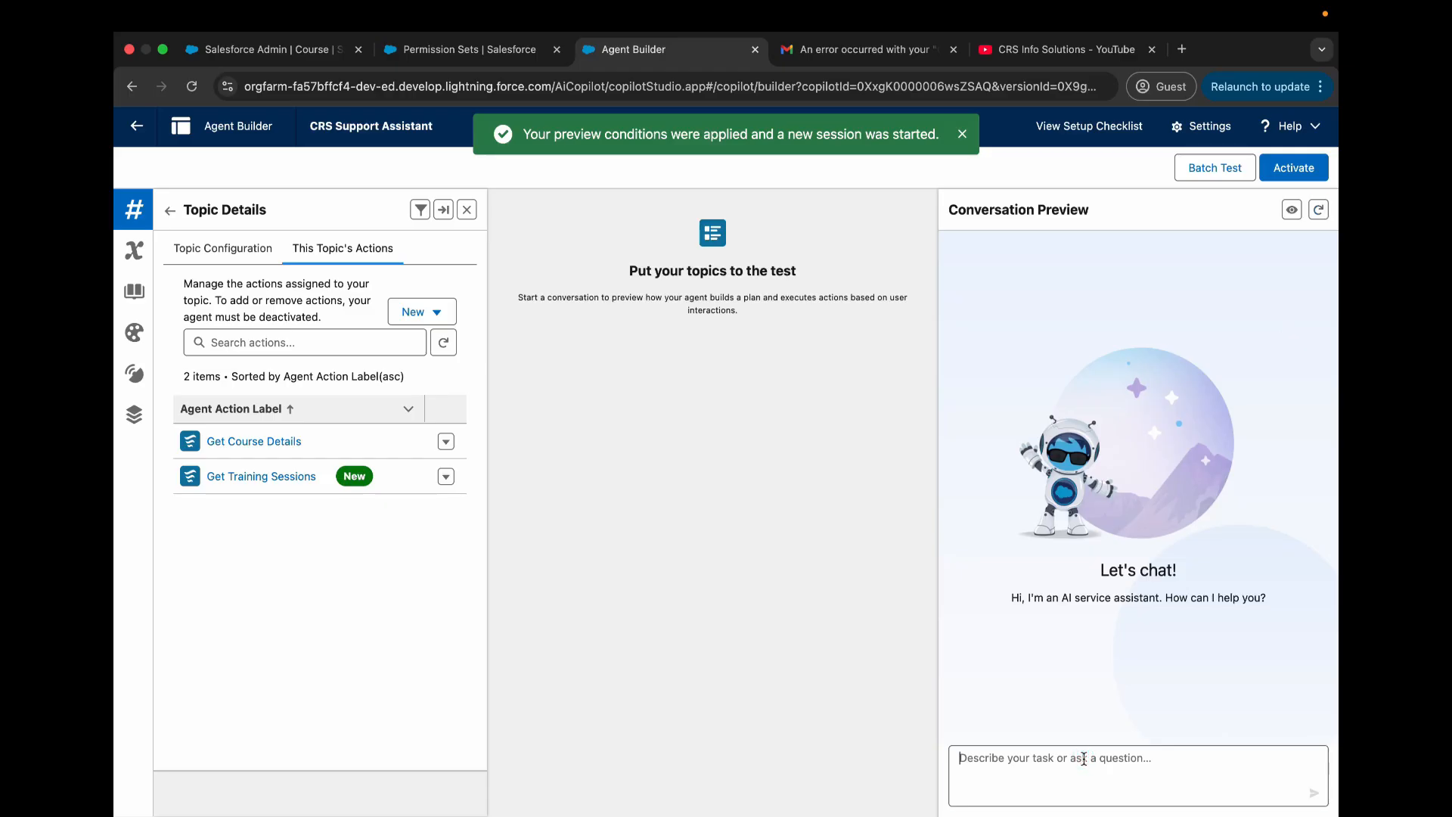
text(Tell me abo)
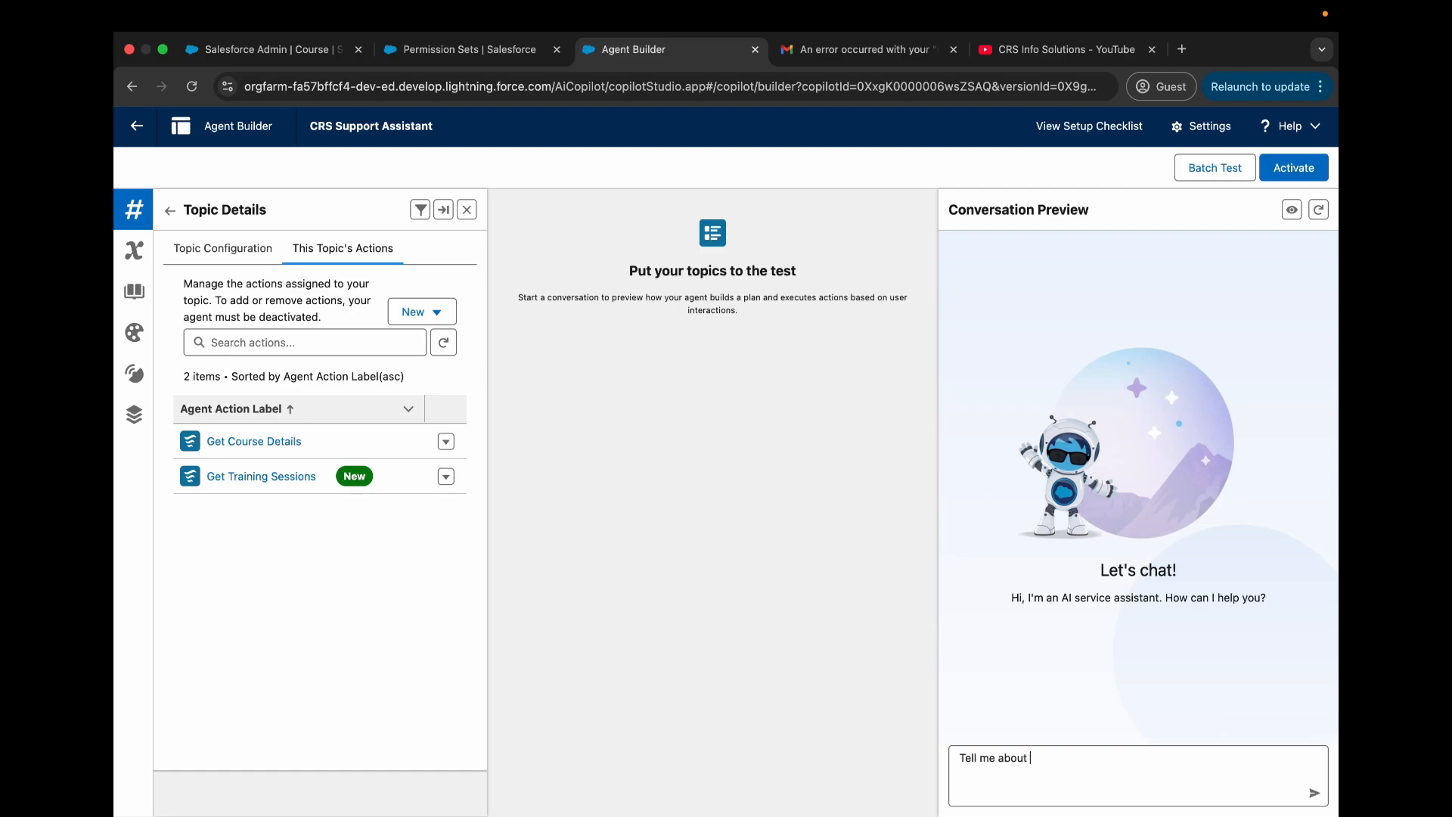
text(ut)
key(super+a)
text(Give me some information about the Salesforc)
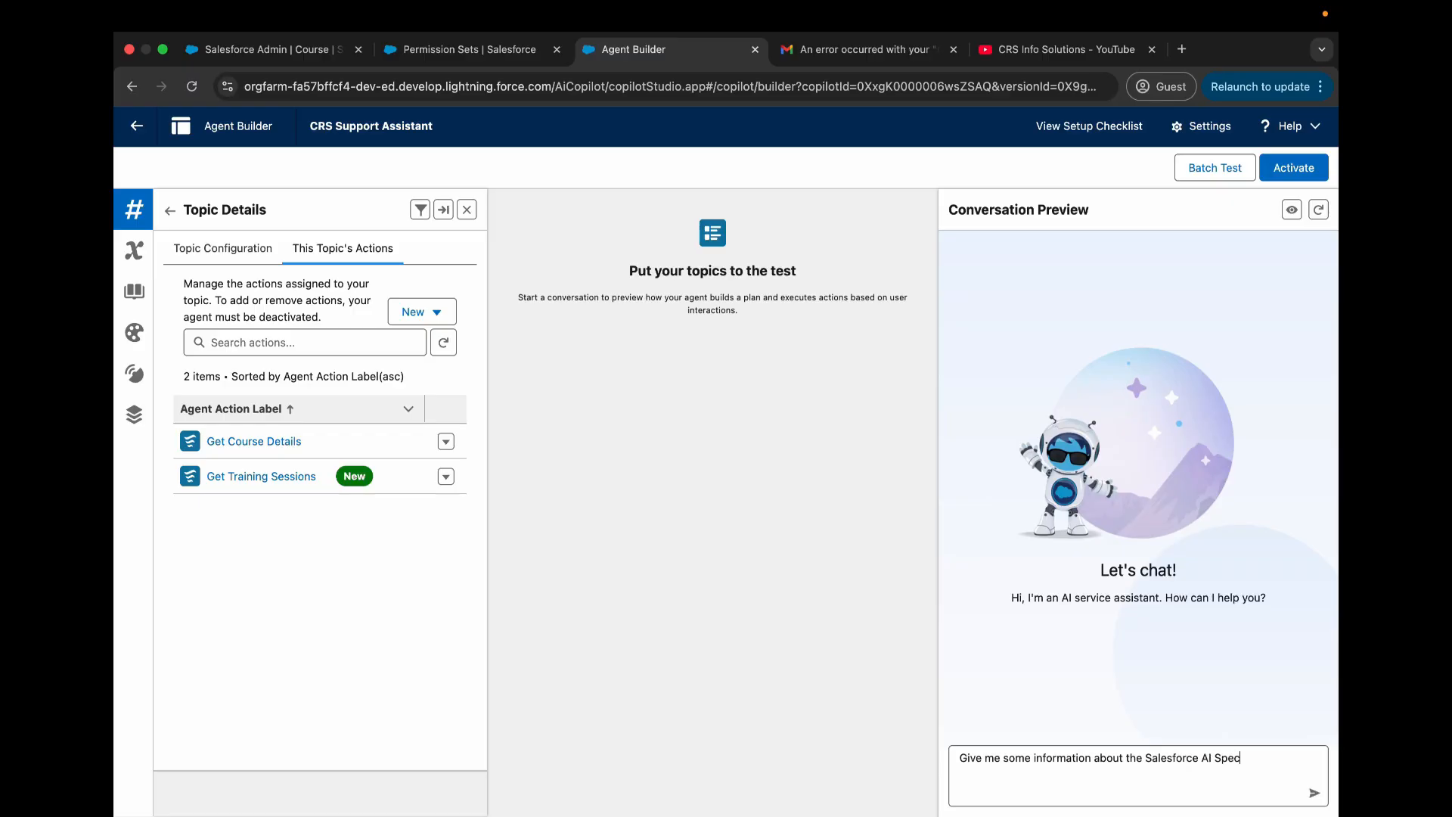
text(course)
key(Return)
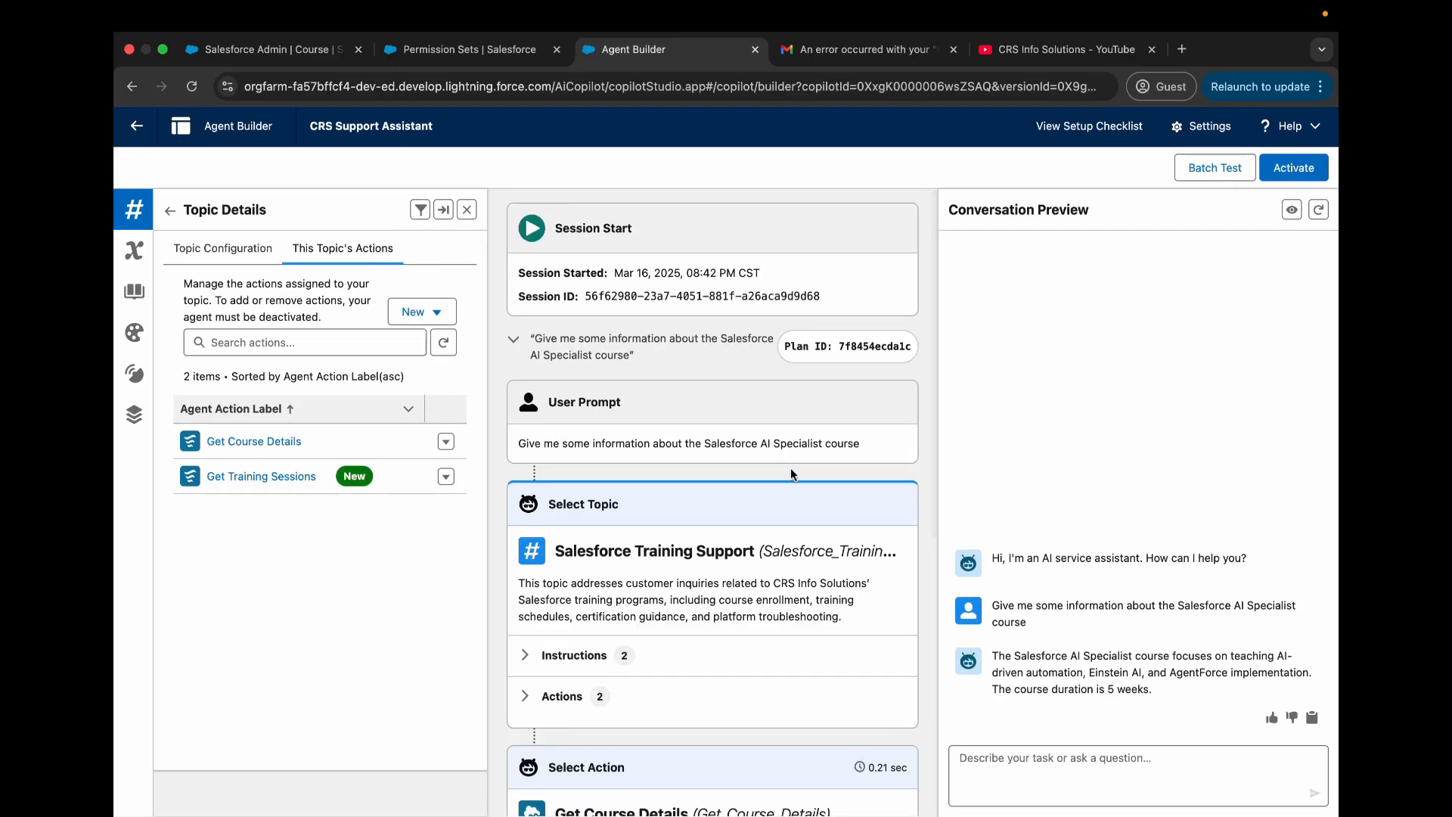
- Paste and send the copied question "Is there available sessions for the next week?" to the agent
scroll(791, 469, down, 5)
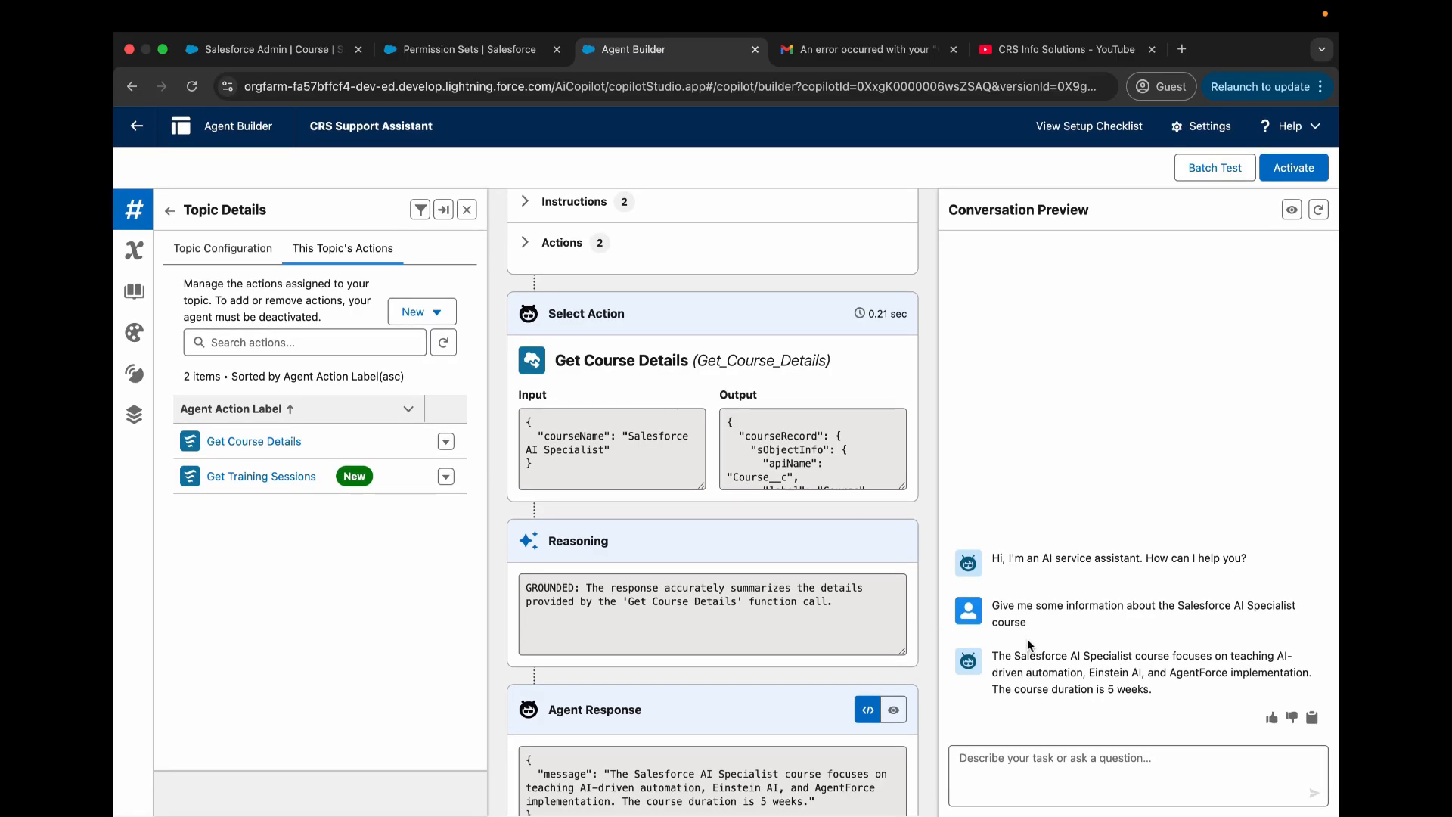
click(1105, 753)
key(ctrl+v)
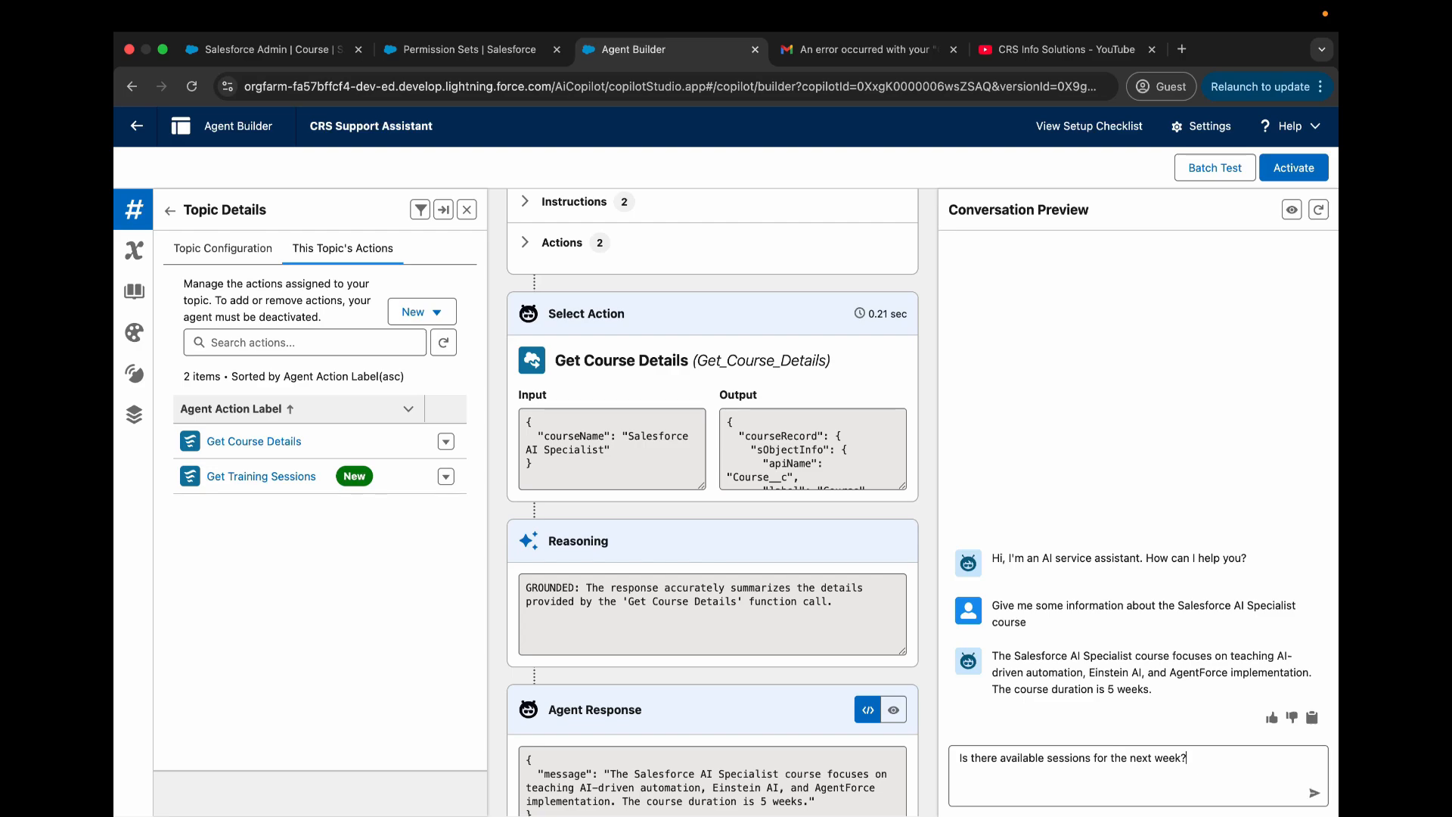
key(Return)
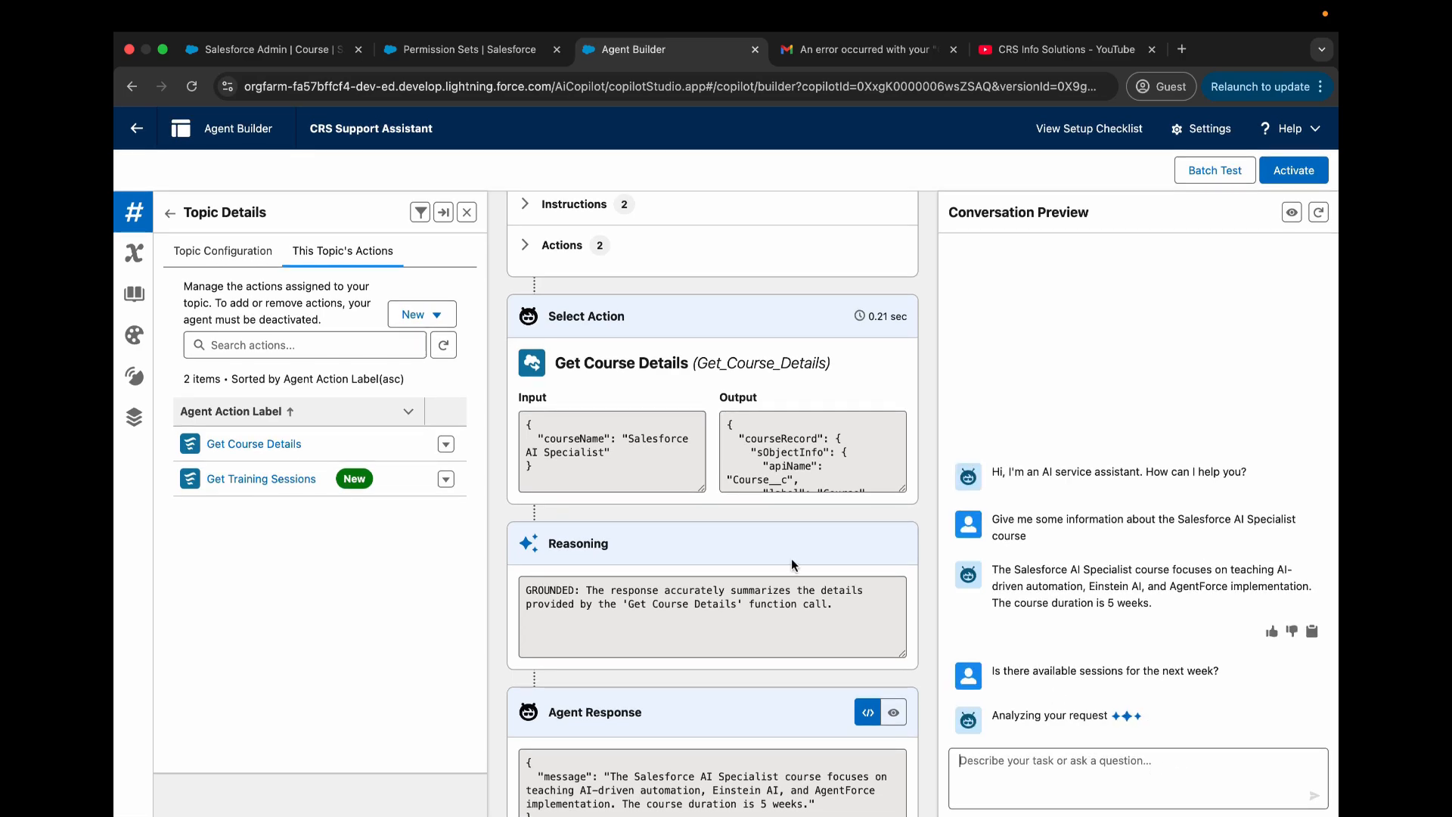
- Examine the plan trace for the sessions question, including the selected topic, Get Training Sessions inputs and output, reasoning, and the agent's reply
scroll(765, 538, down, 7)
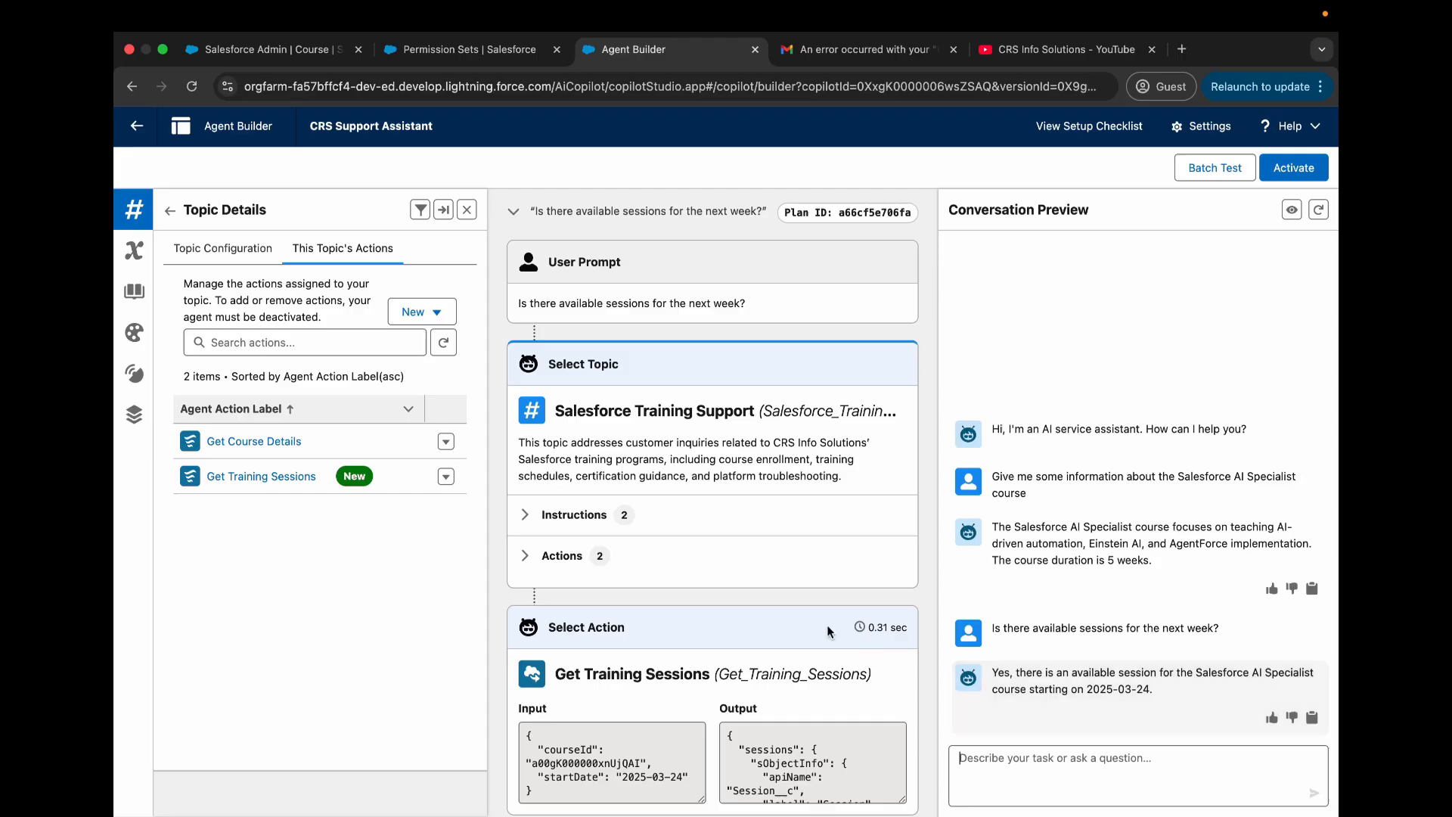
scroll(831, 631, down, 2)
scroll(840, 624, up, 5)
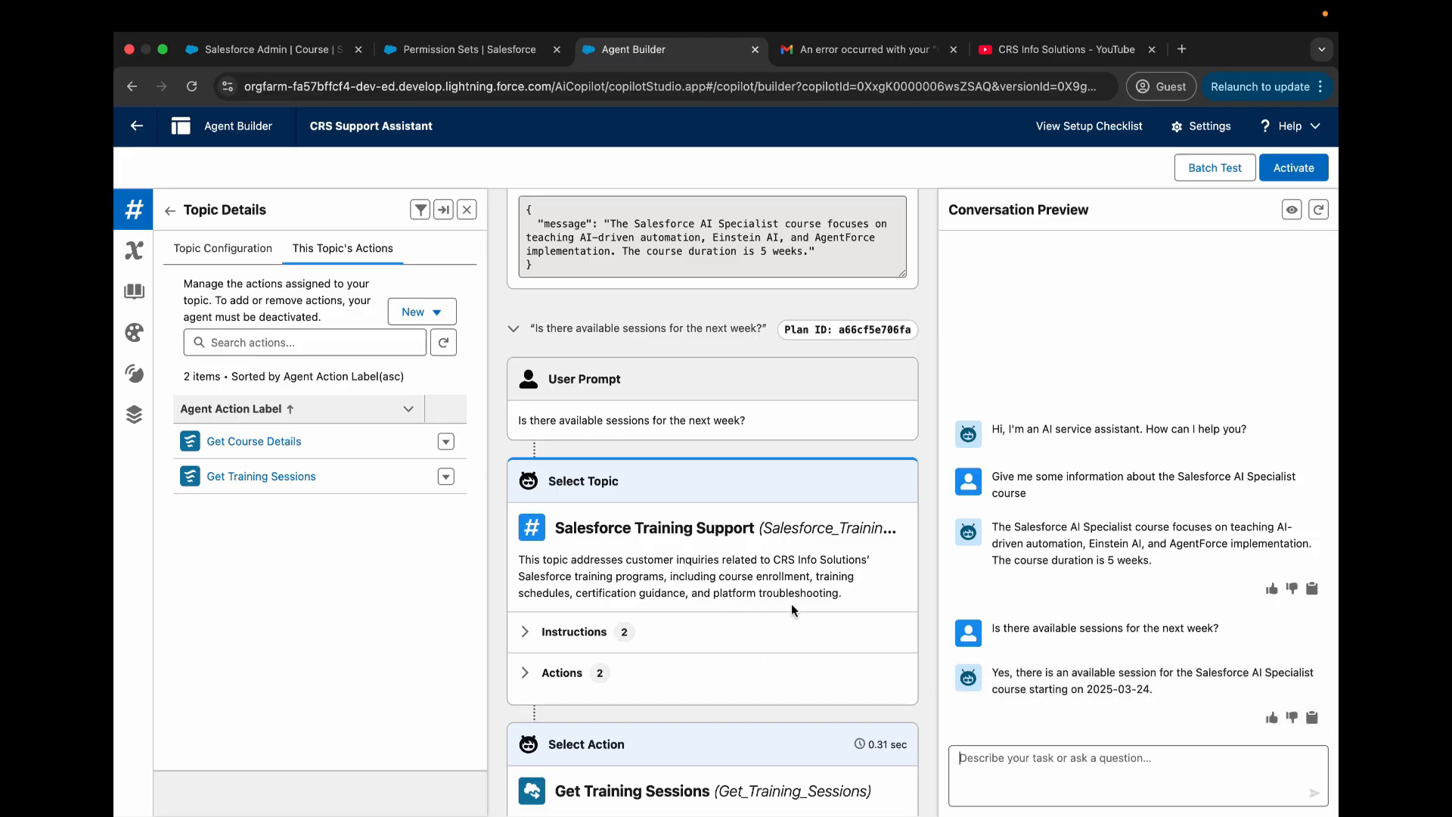
scroll(756, 563, down, 4)
scroll(756, 563, up, 4)
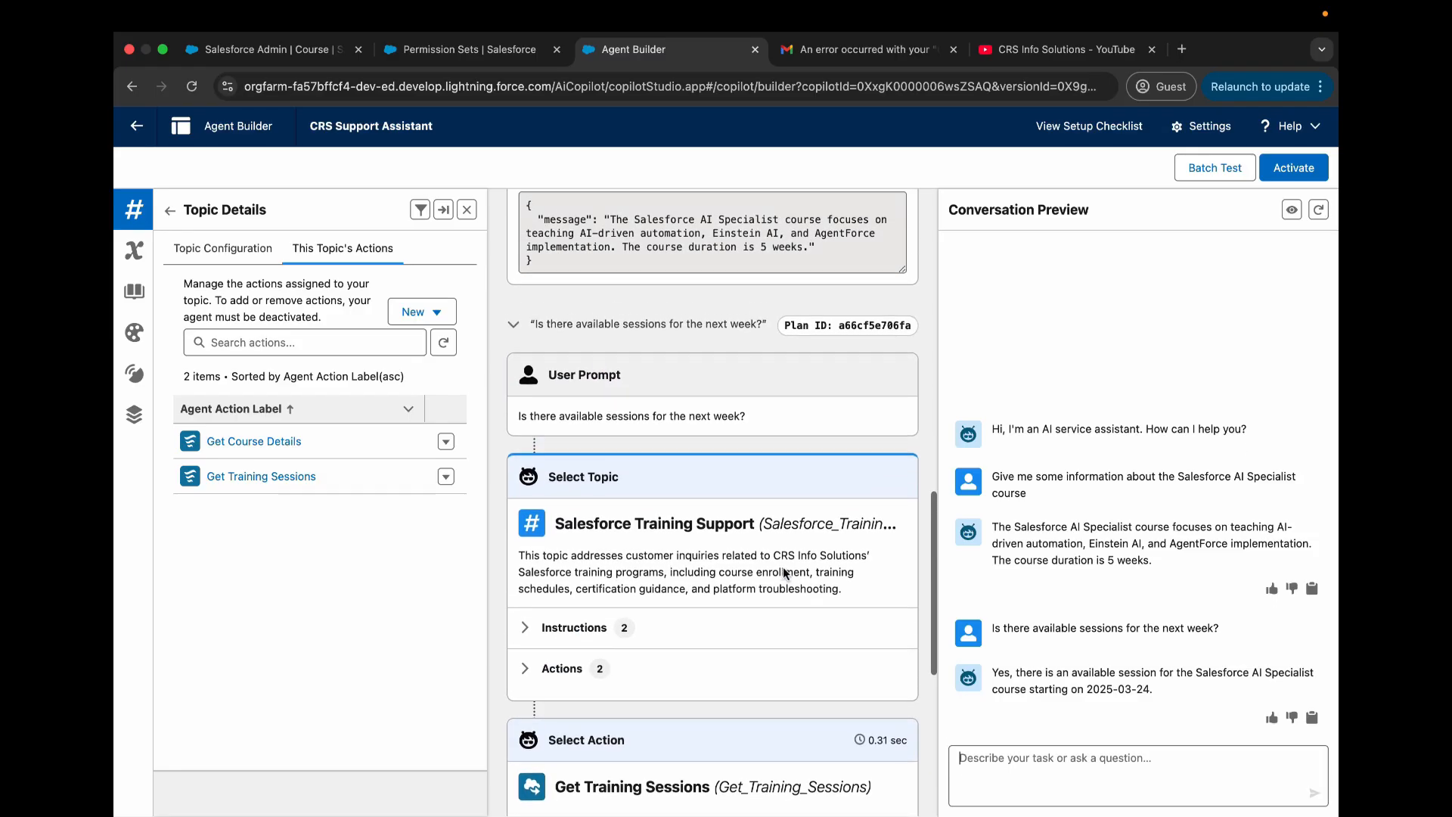
scroll(699, 399, down, 2)
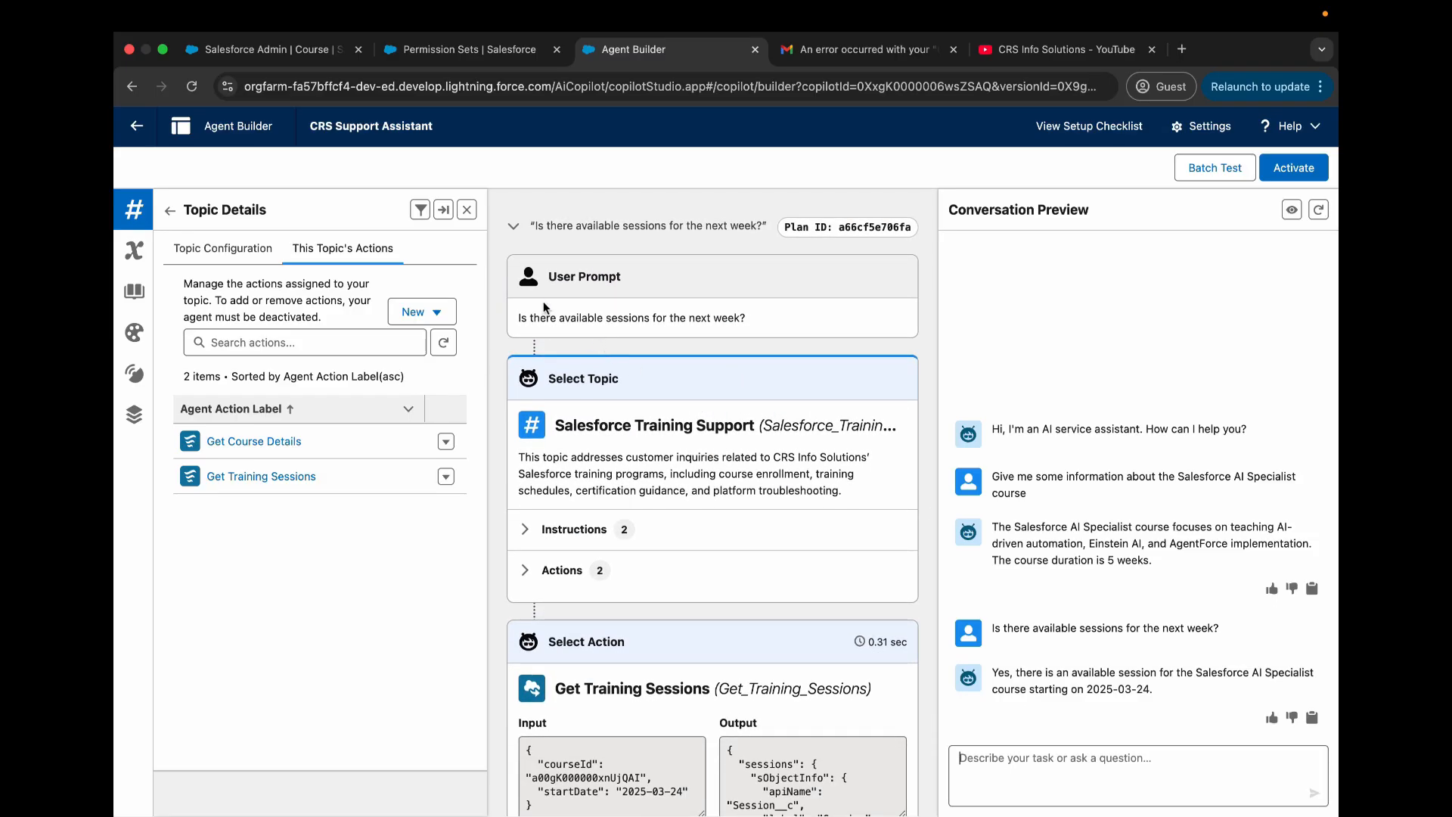
scroll(531, 288, down, 2)
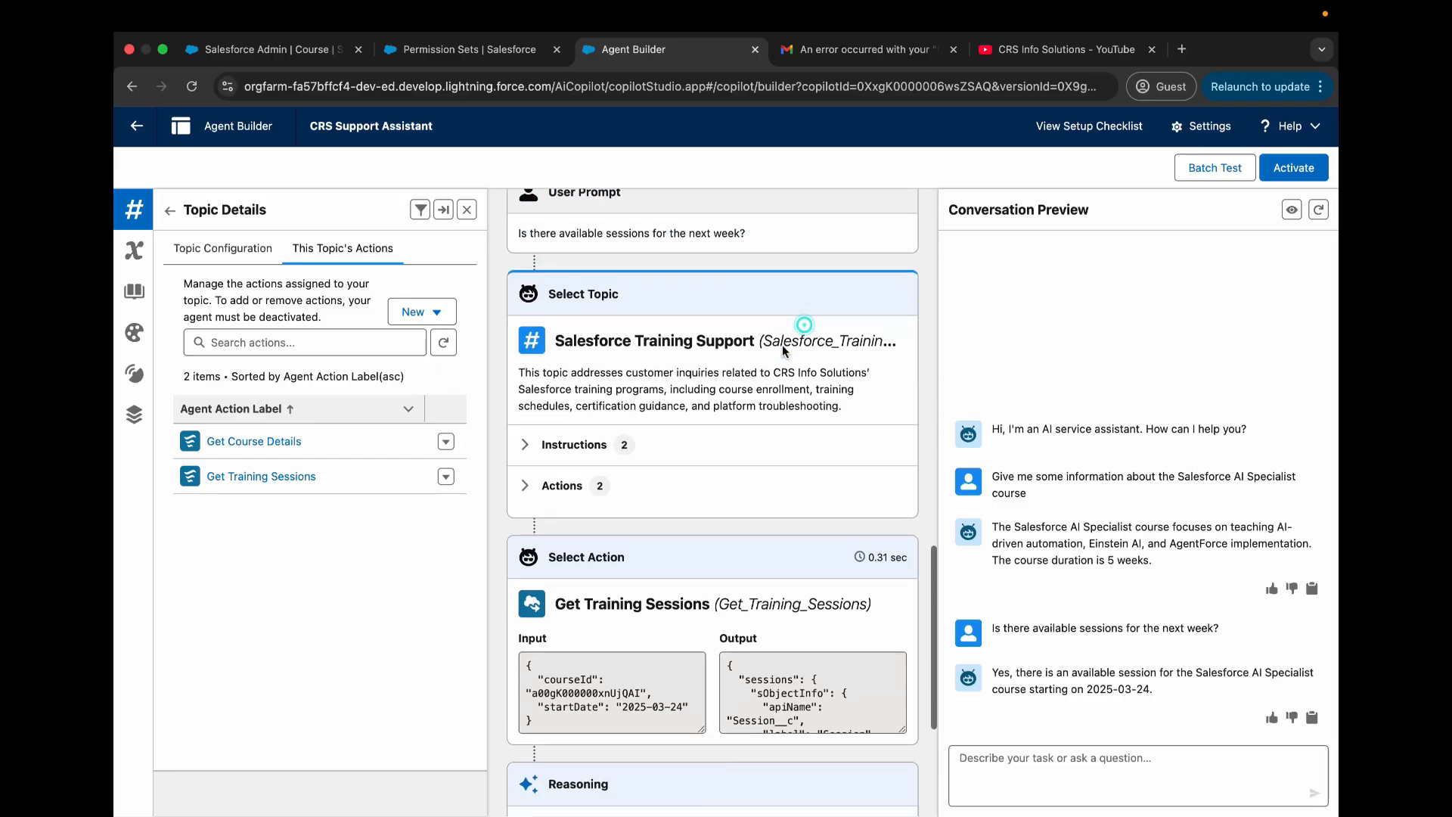
mouse_move(554, 316)
mouse_down()
mouse_move(672, 323)
mouse_move(838, 381)
mouse_up()
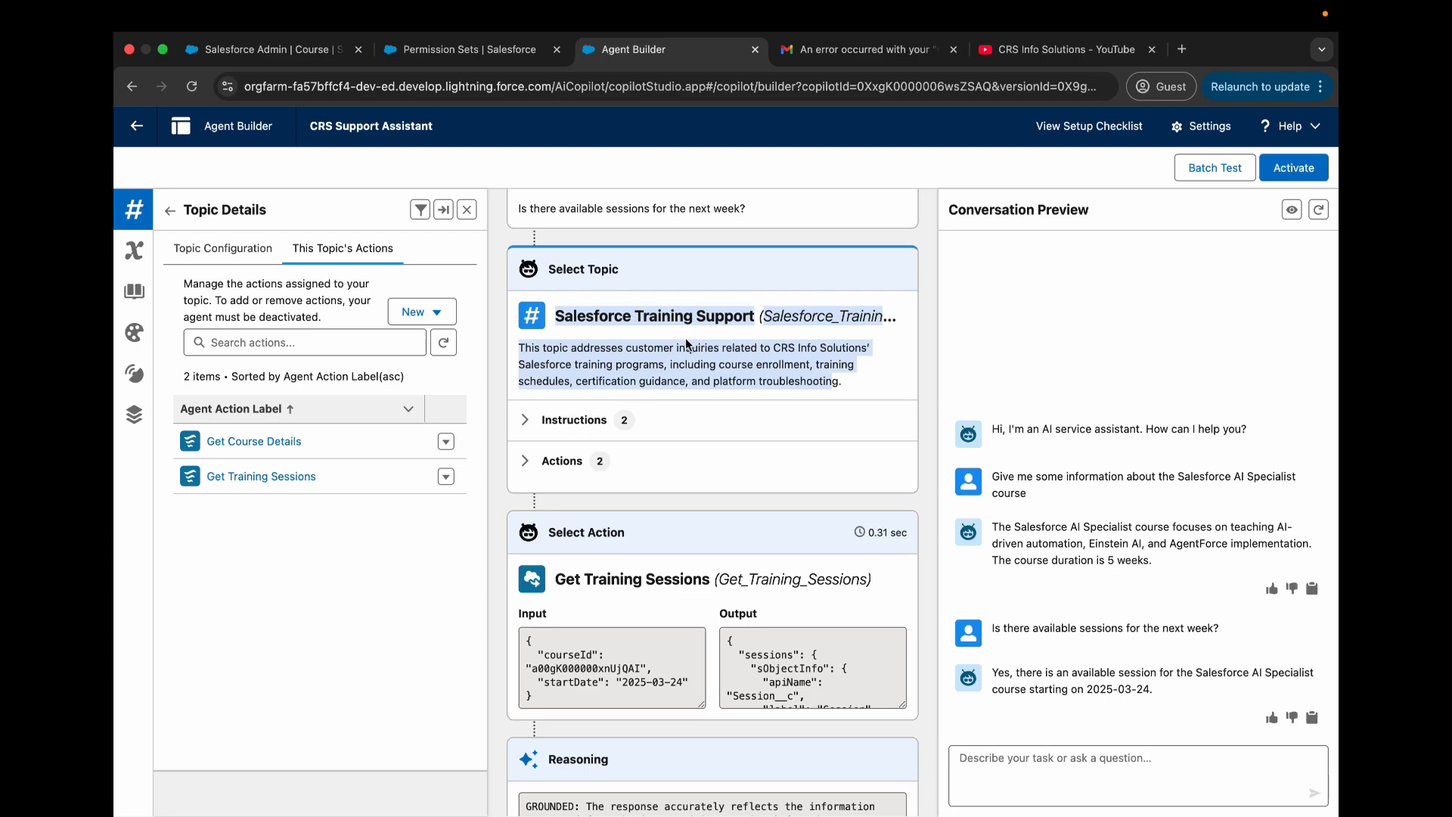
scroll(685, 337, down, 3)
scroll(685, 337, down, 2)
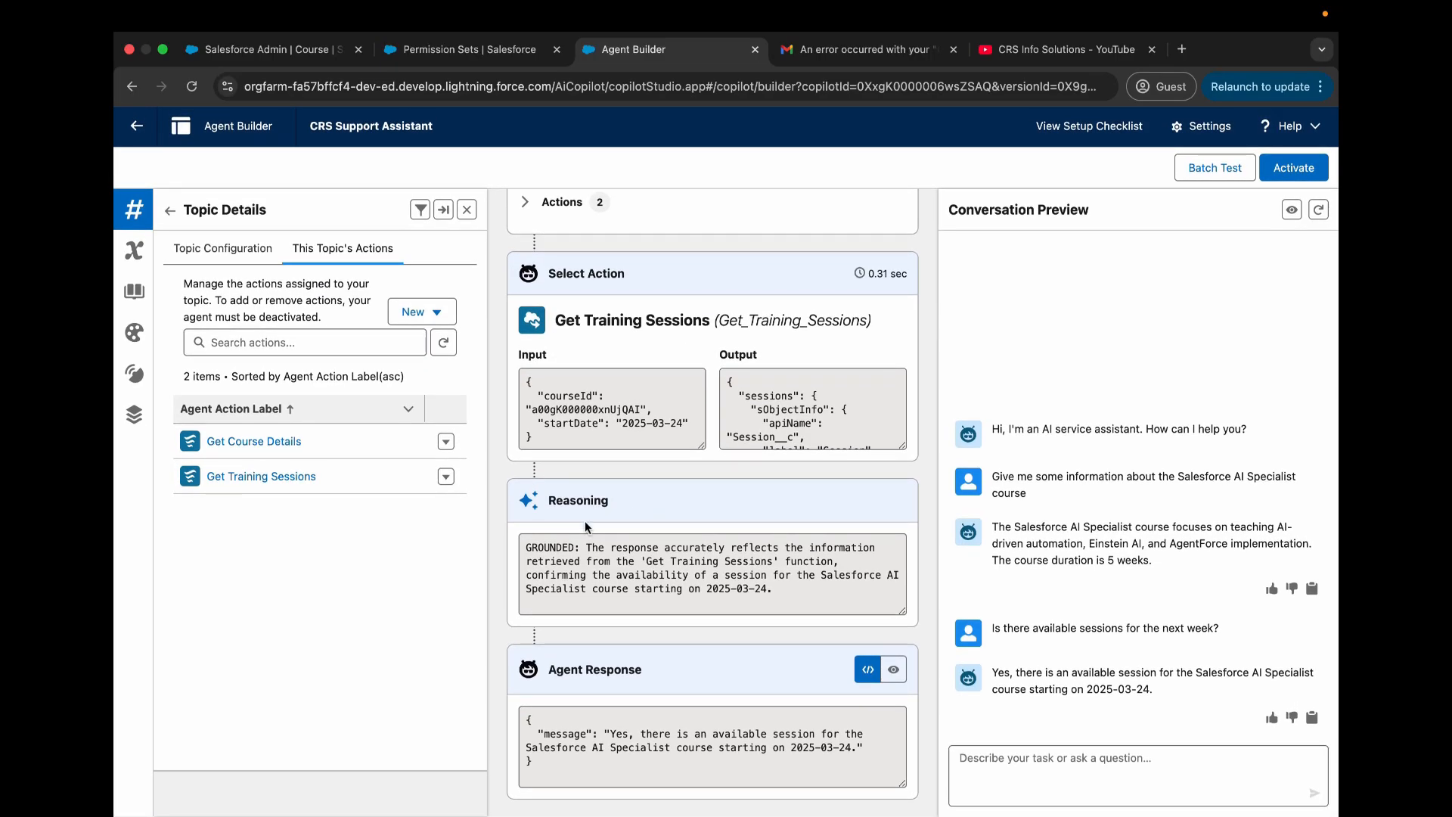
scroll(800, 420, down, 5)
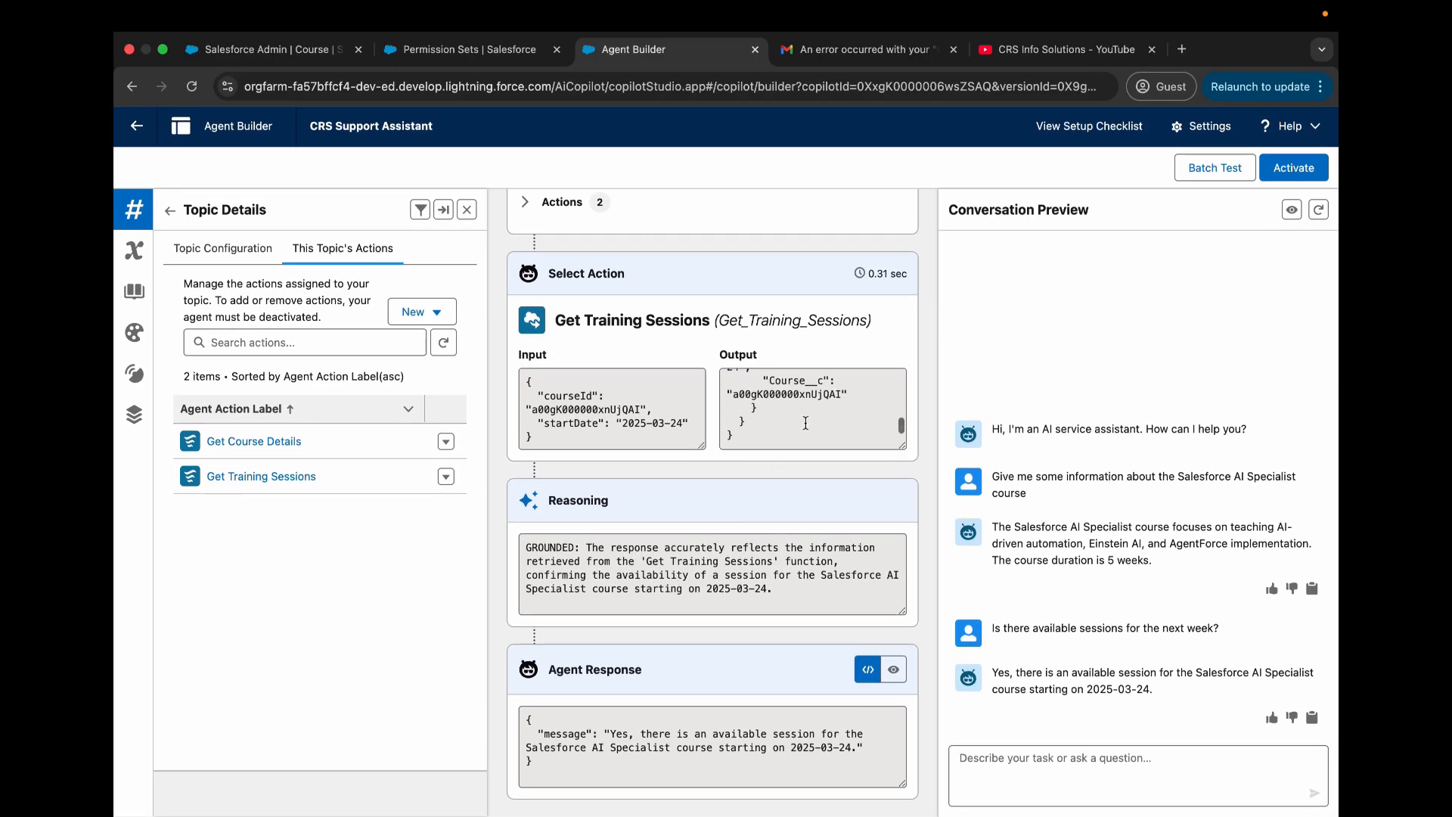
triple_click(801, 587)
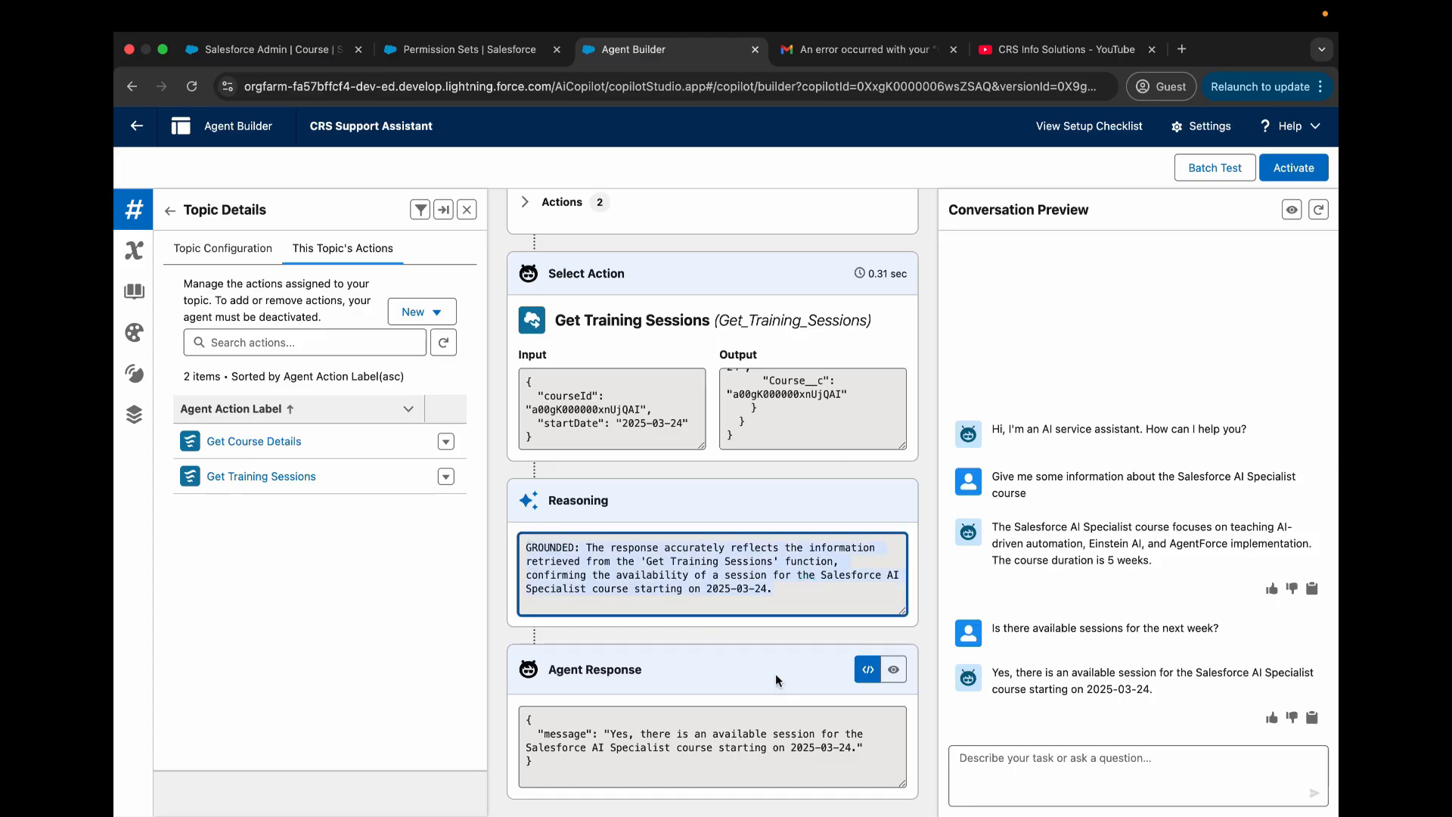
click(794, 601)
triple_click(1192, 692)
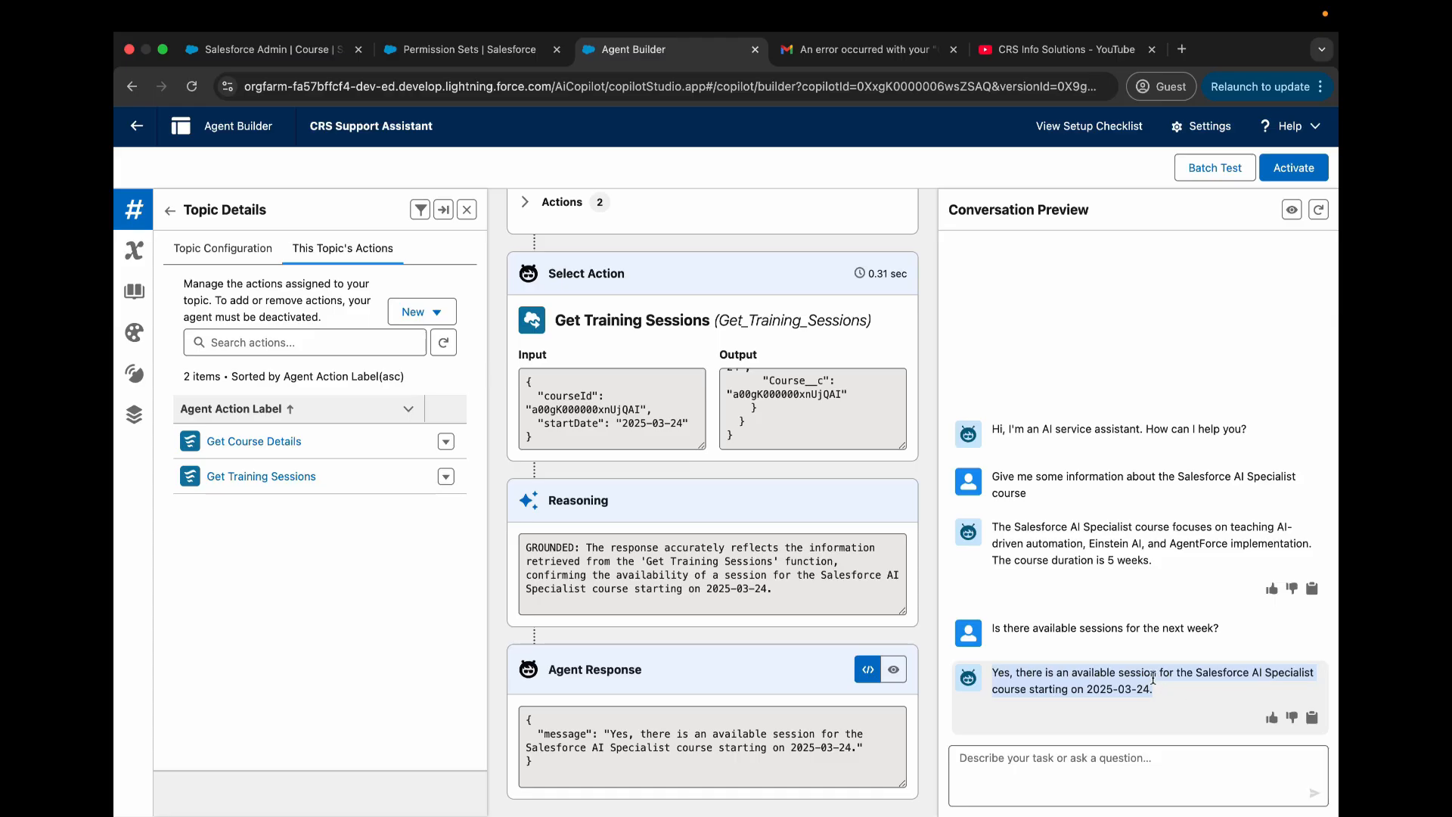
- Review the plan trace from session start to the agent response, and restart the conversation preview with a fresh session
scroll(690, 397, up, 15)
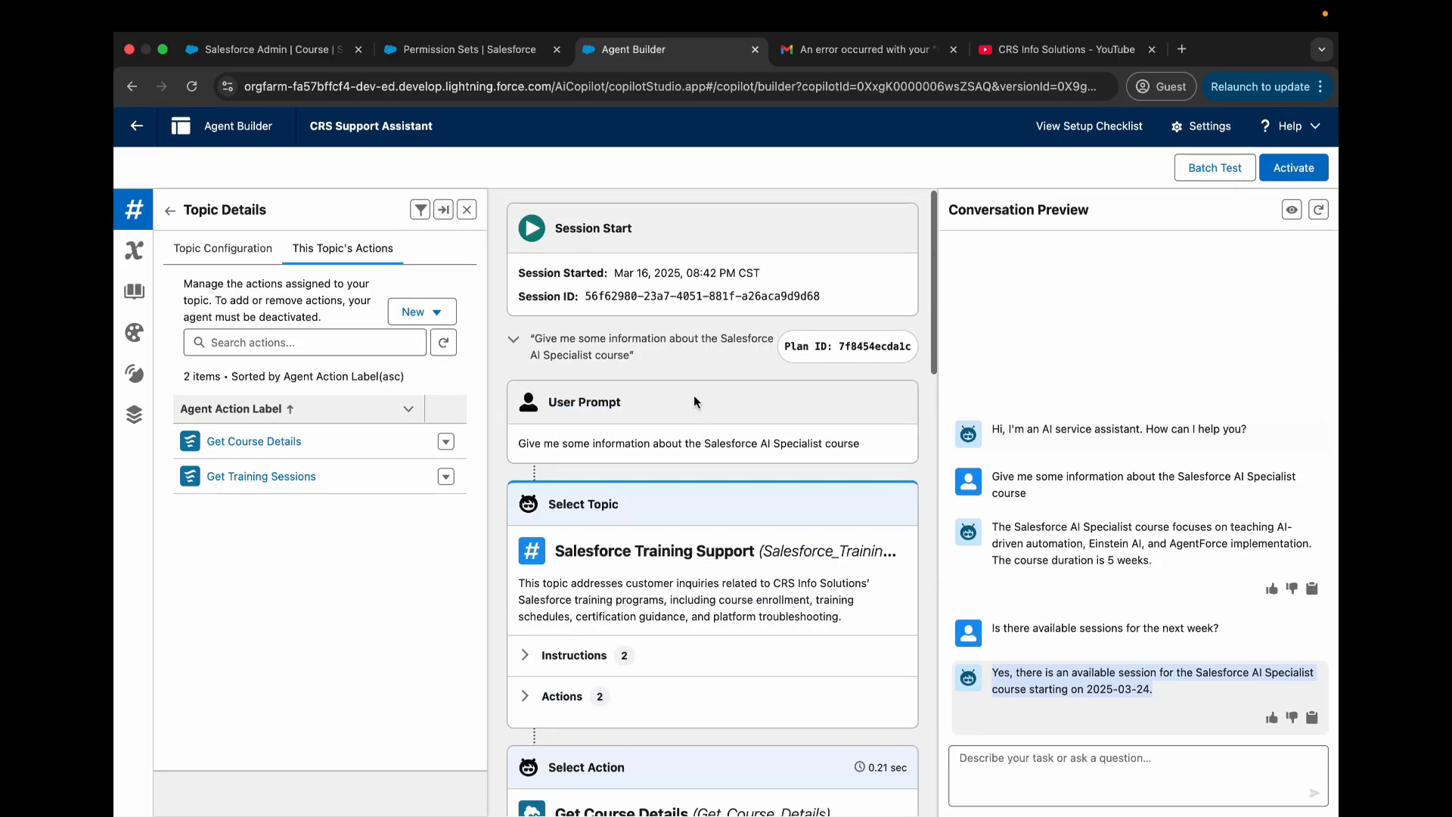
scroll(721, 421, down, 10)
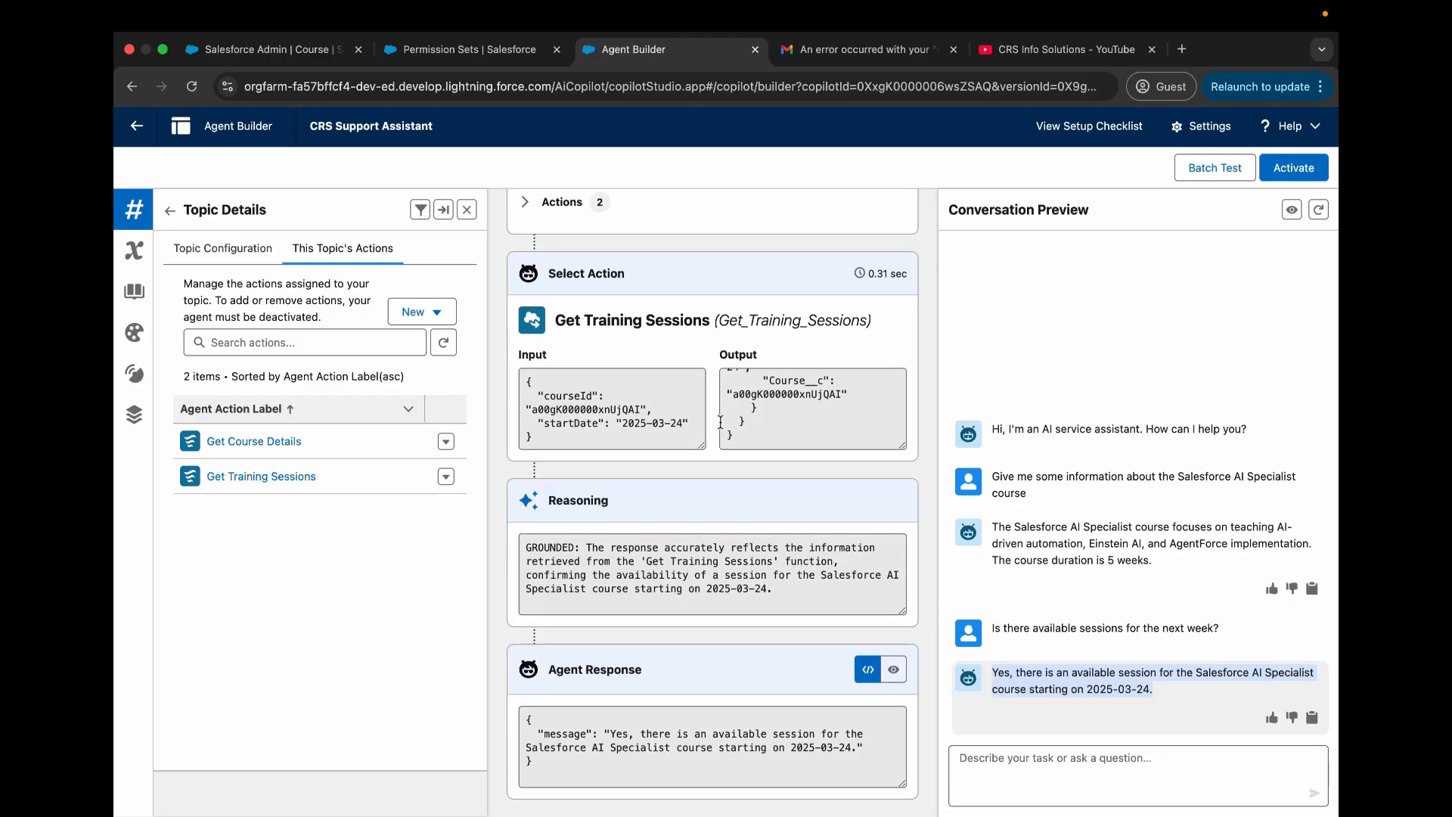
click(1318, 211)
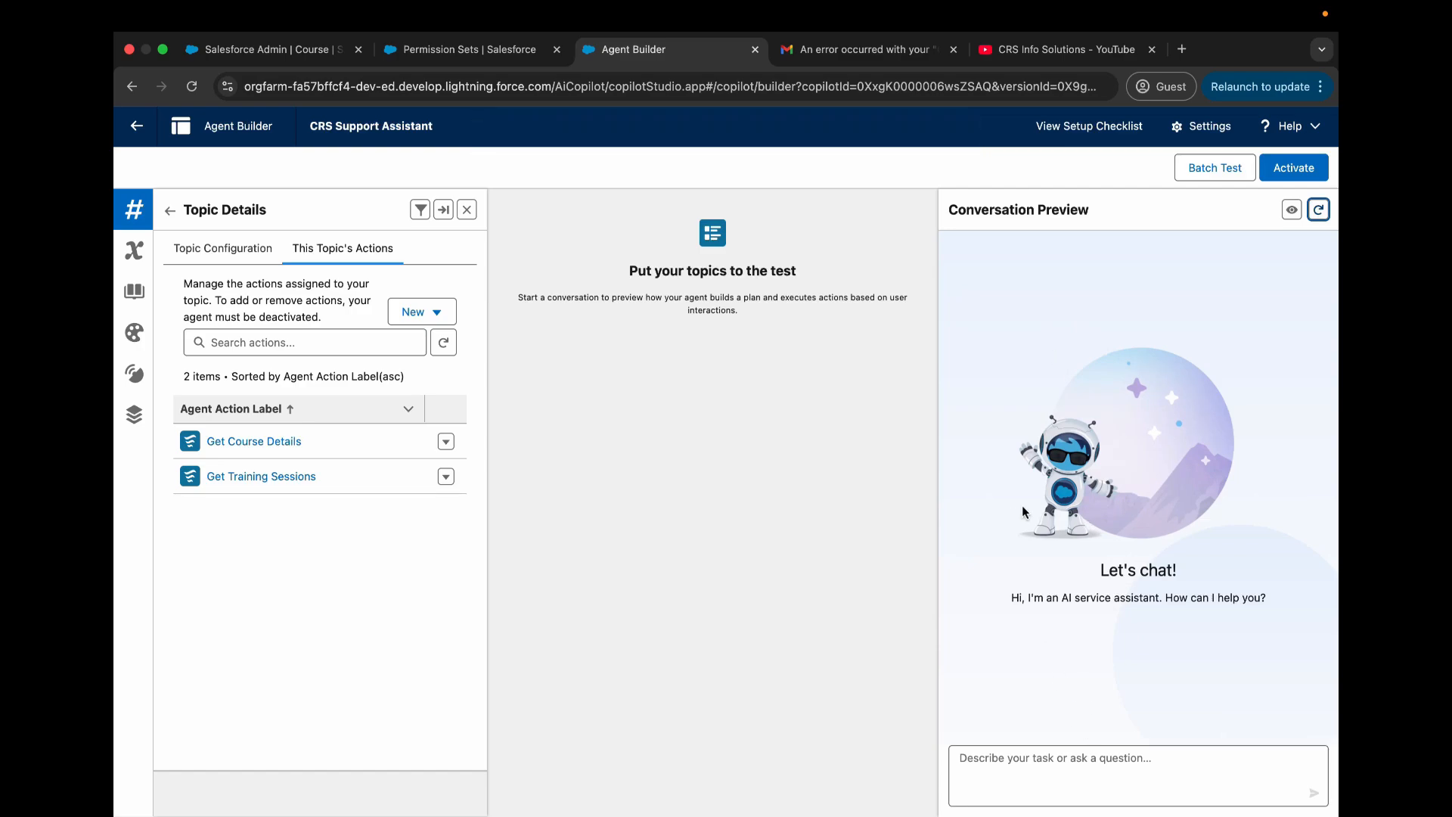
- Switch to the Service app and view the sessions related to the Salesforce AI Specialist course record
click(284, 50)
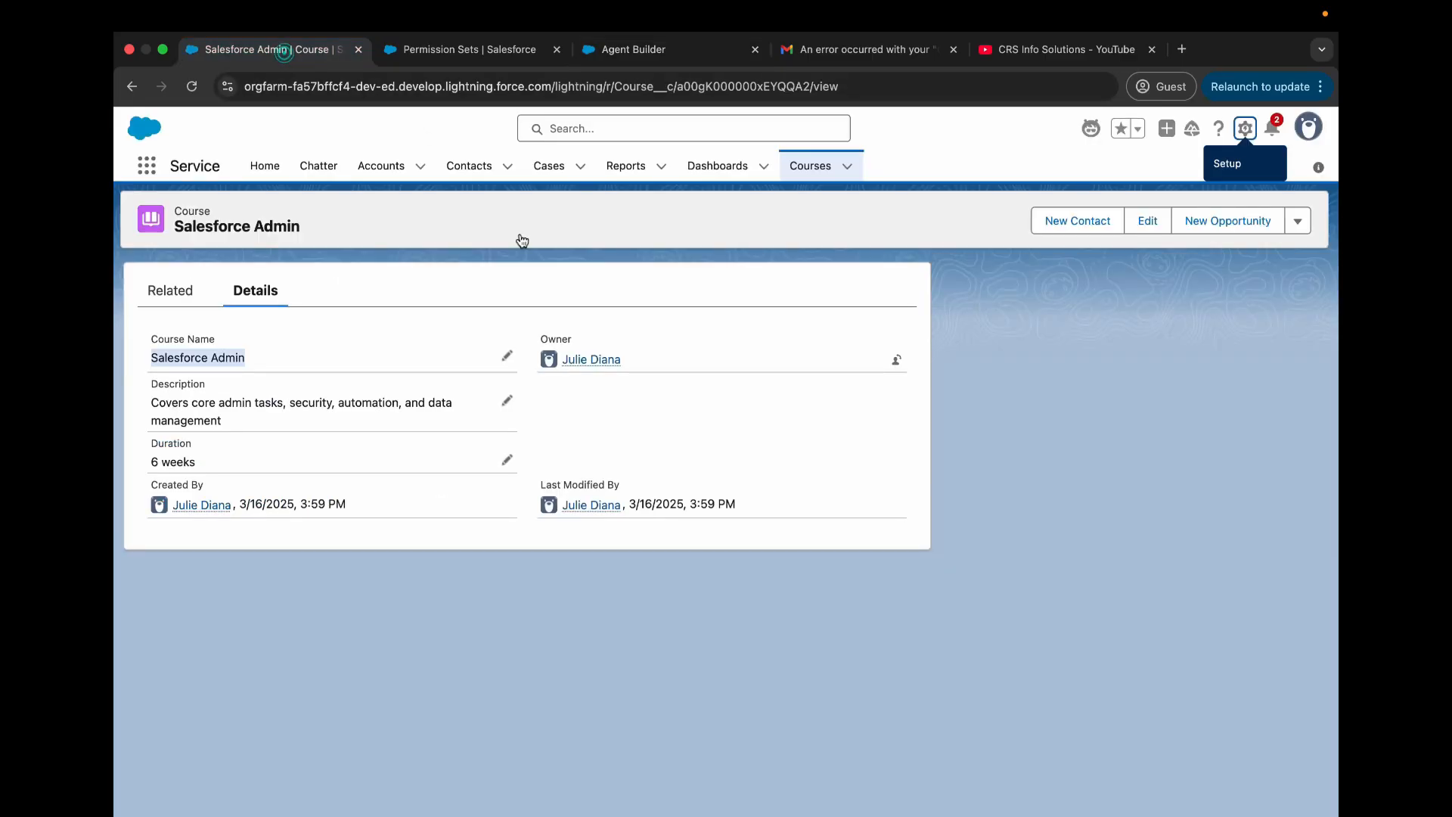
click(803, 176)
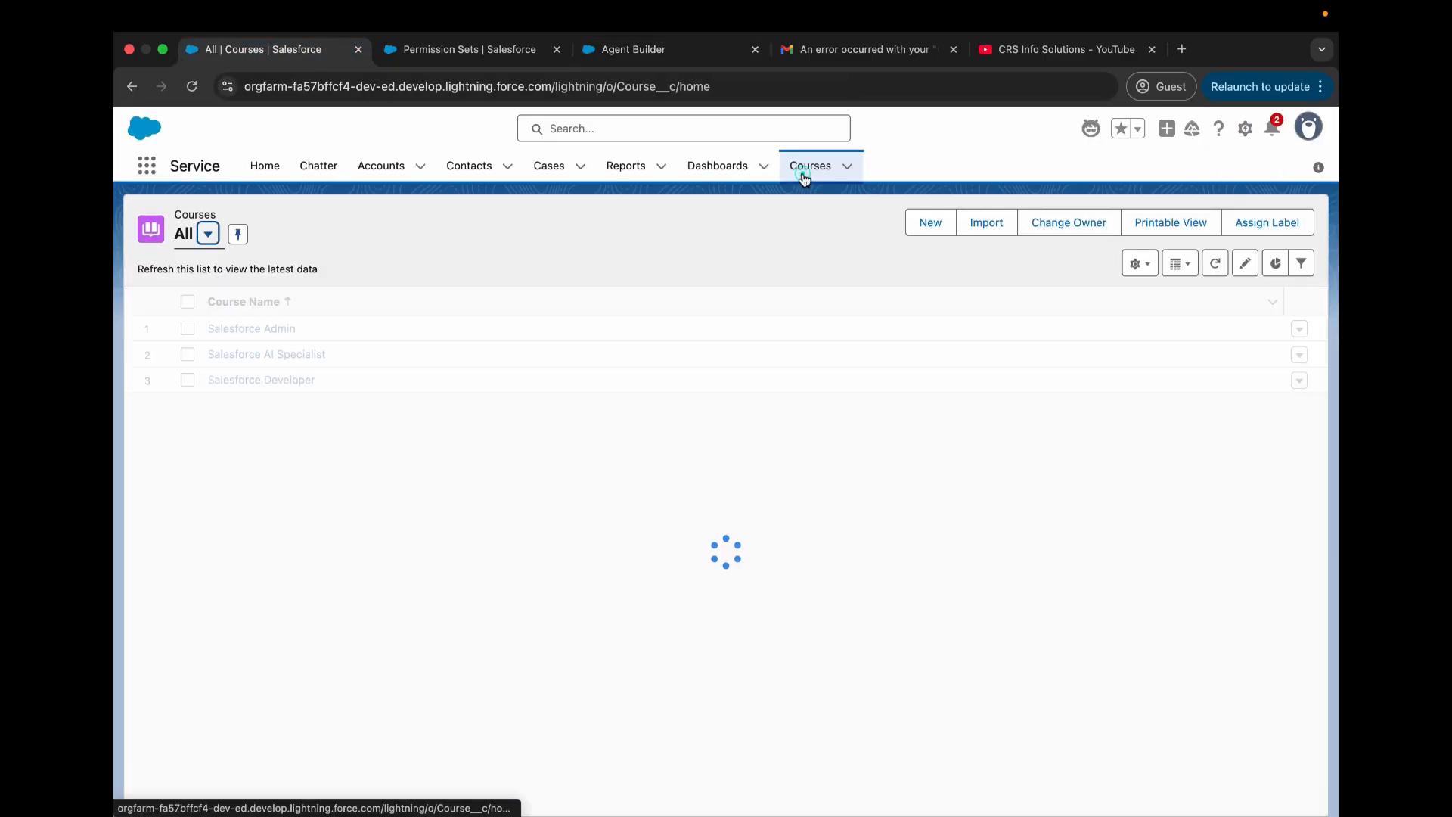
click(273, 357)
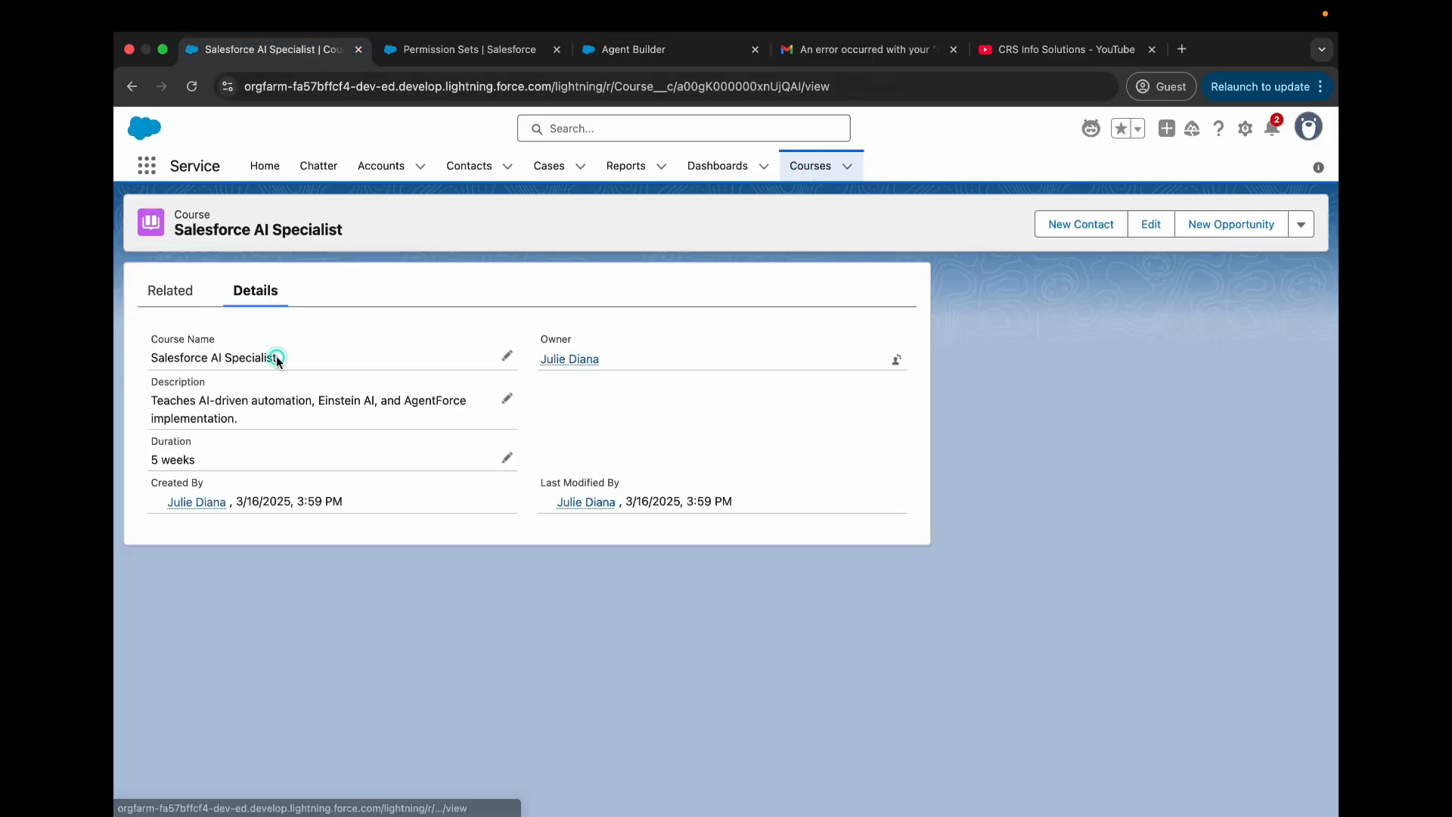
click(168, 291)
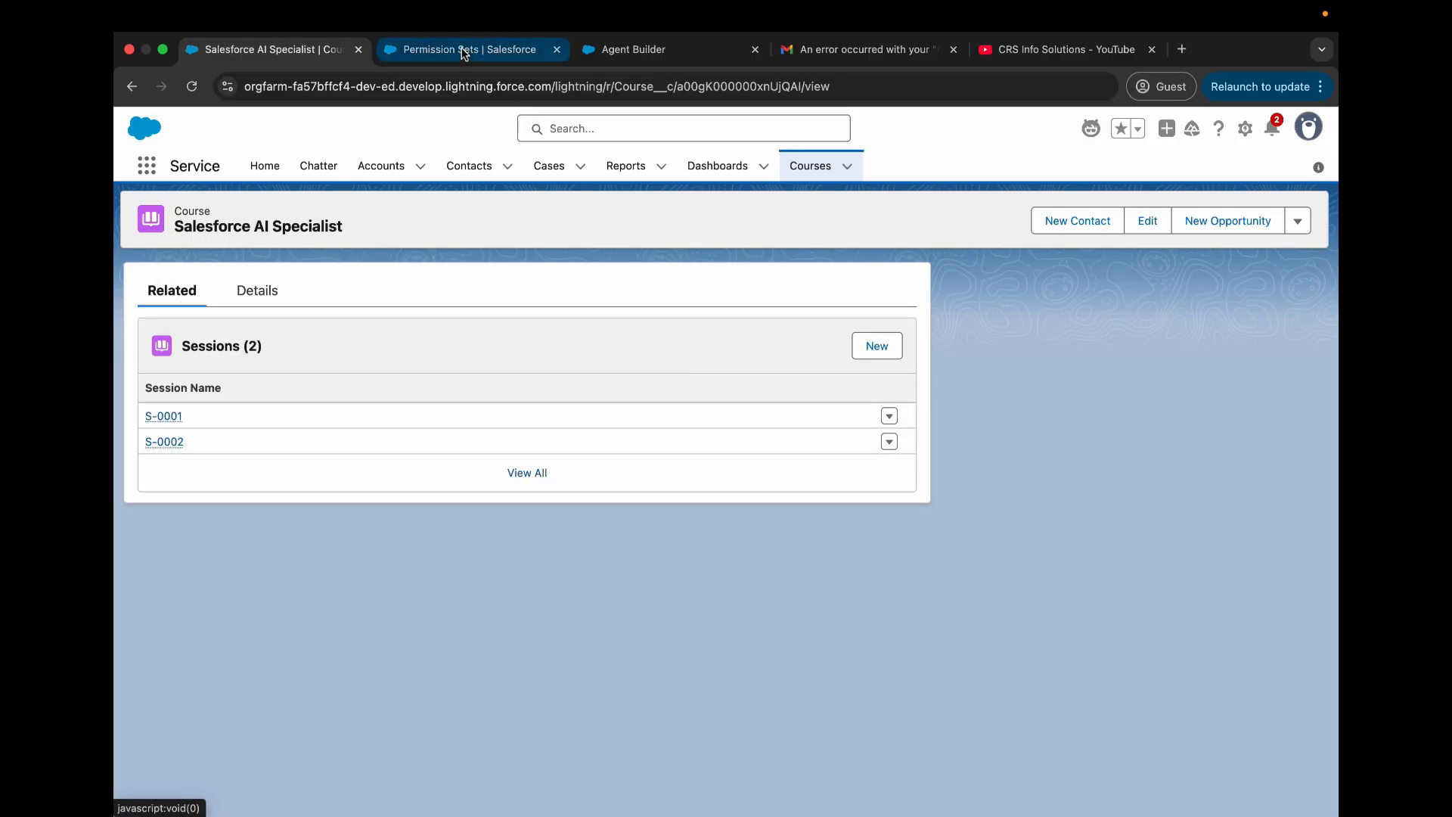
- Return to Agent Builder and activate the CRS Support Assistant agent
click(622, 49)
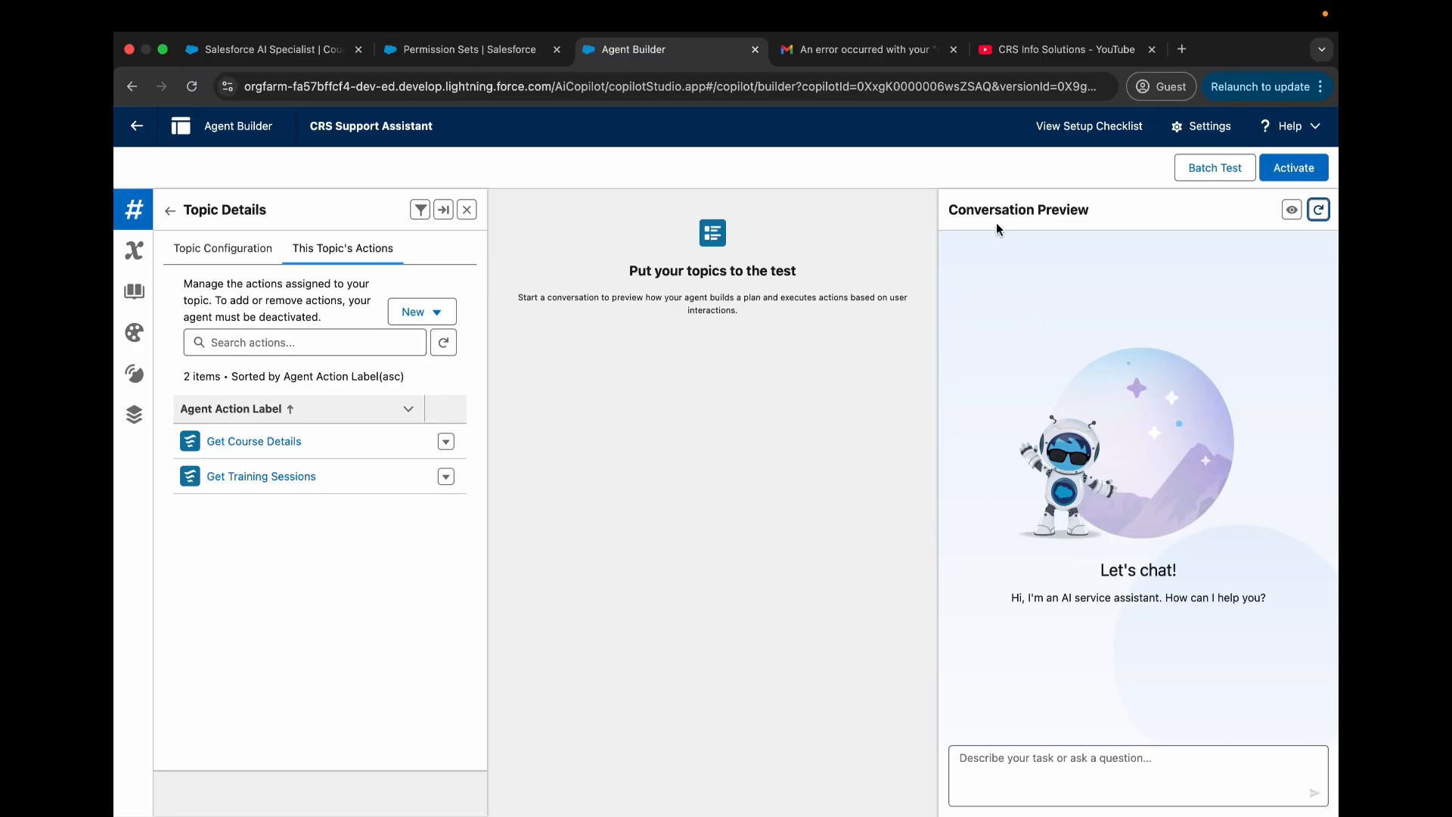
click(1293, 167)
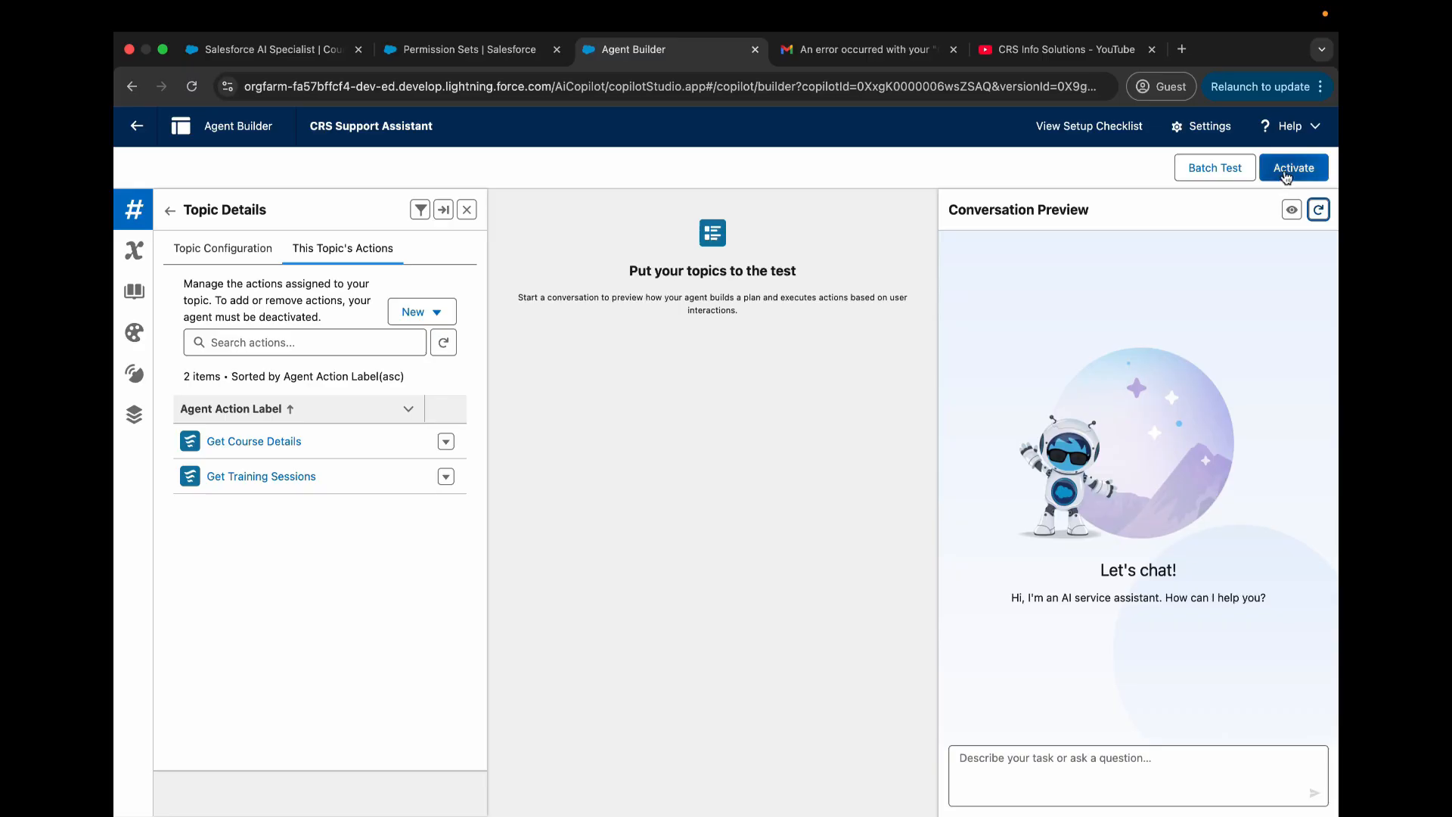